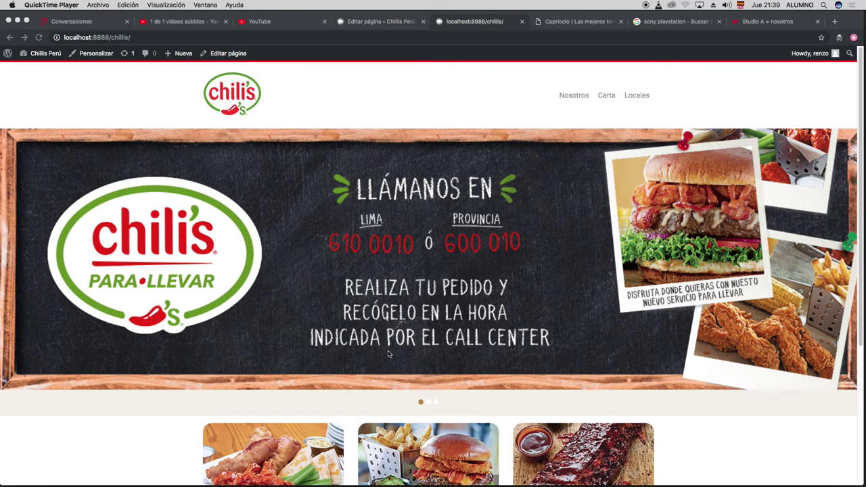
Look through the Chili's site's home page, then its Carta and Locales pages
scroll(382, 349, "down", 3)
scroll(383, 349, "up", 2)
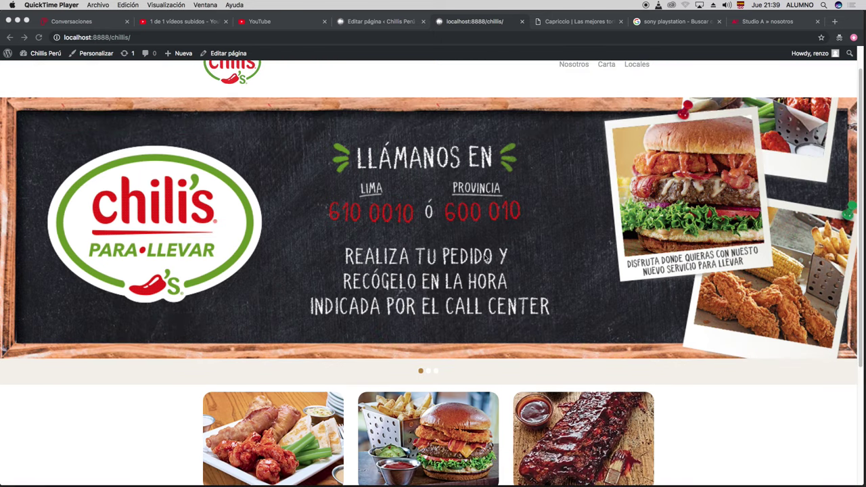
scroll(484, 256, "down", 1)
scroll(483, 256, "up", 1)
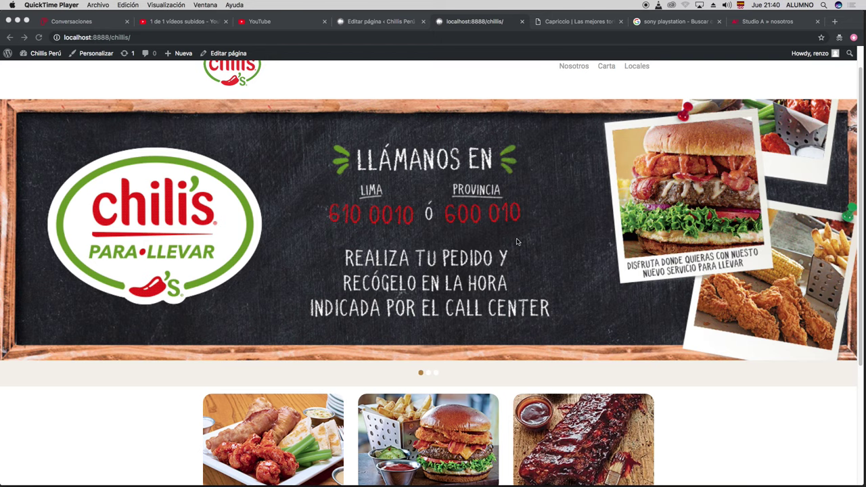
scroll(511, 266, "down", 1)
scroll(511, 267, "down", 5)
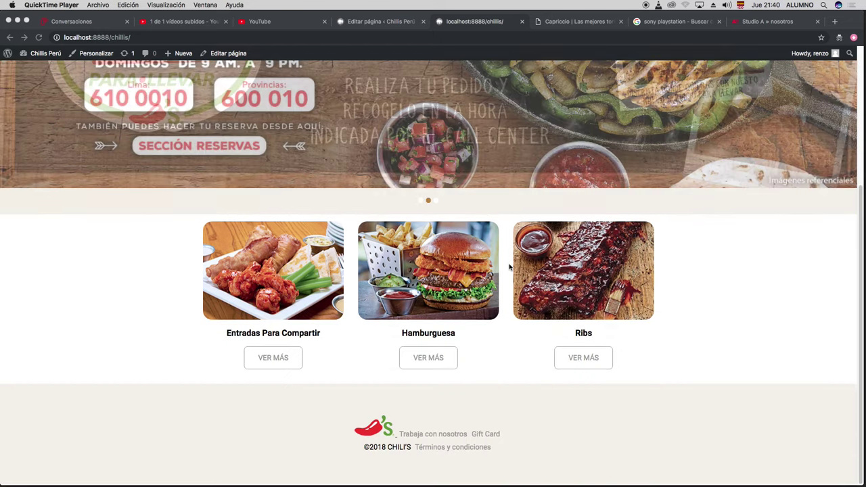
scroll(511, 267, "up", 6)
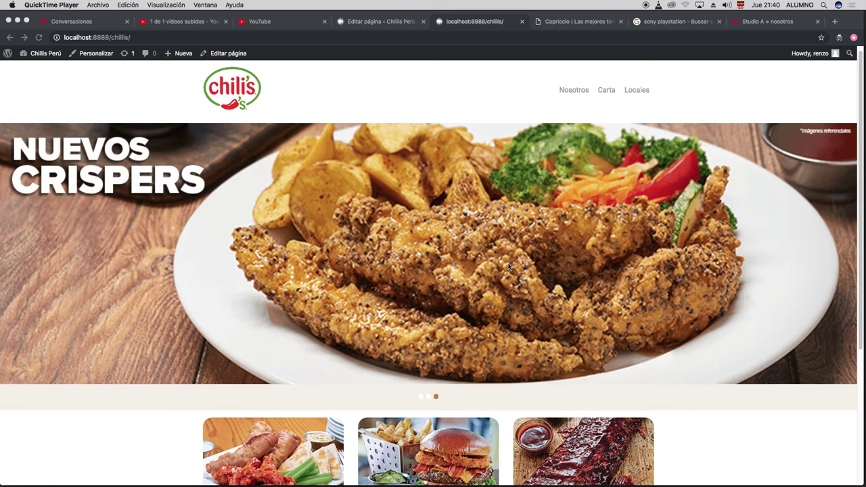
left_click(607, 94)
left_click(607, 95)
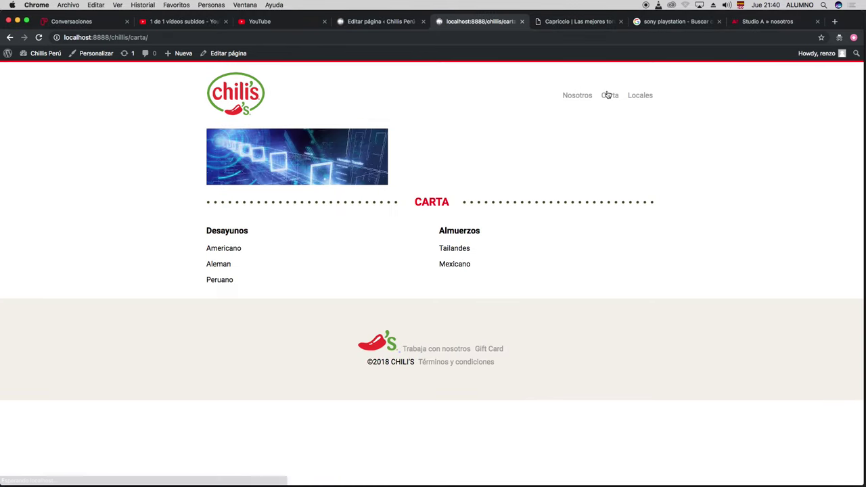
left_click(636, 95)
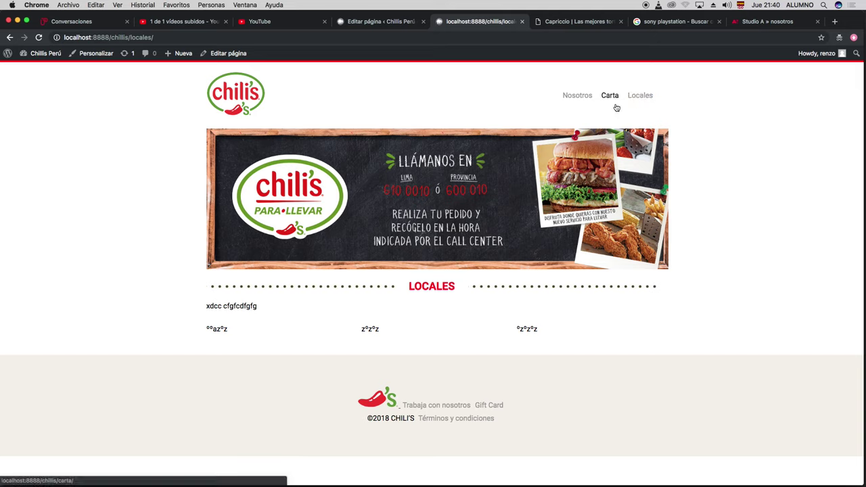
Create a new WordPress page titled "Promesas" and publish it
left_click(384, 21)
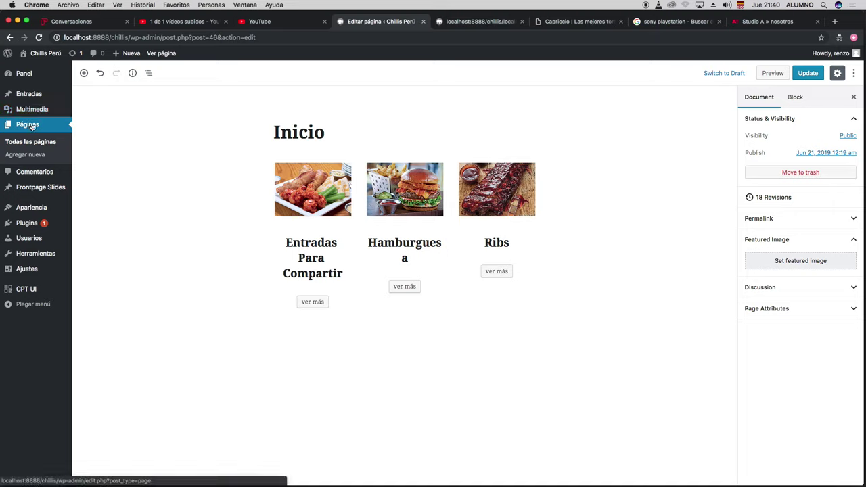
mouse_move(32, 101)
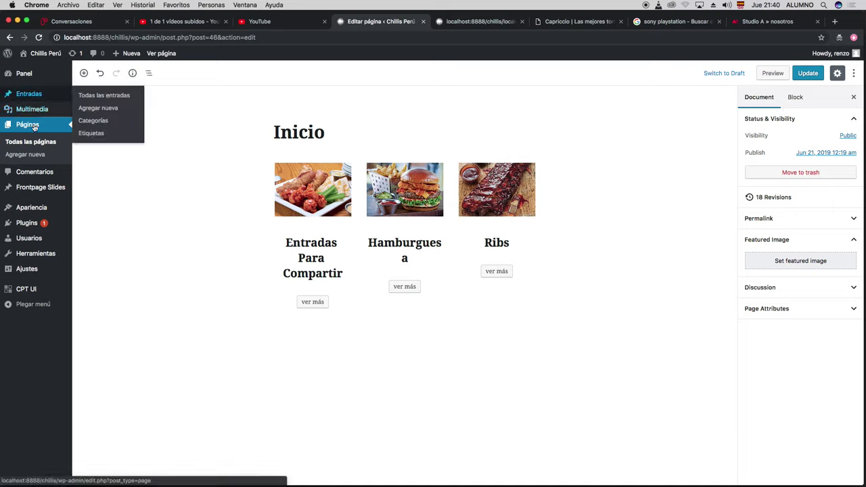
left_click(40, 156)
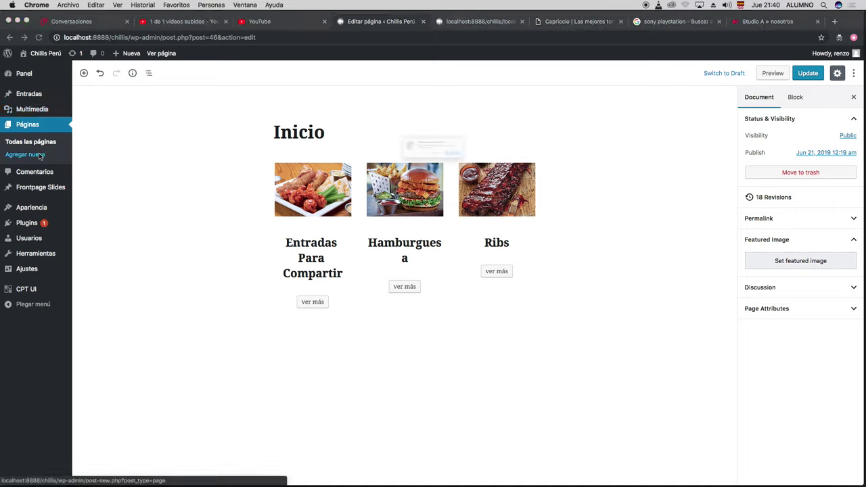
left_click(495, 170)
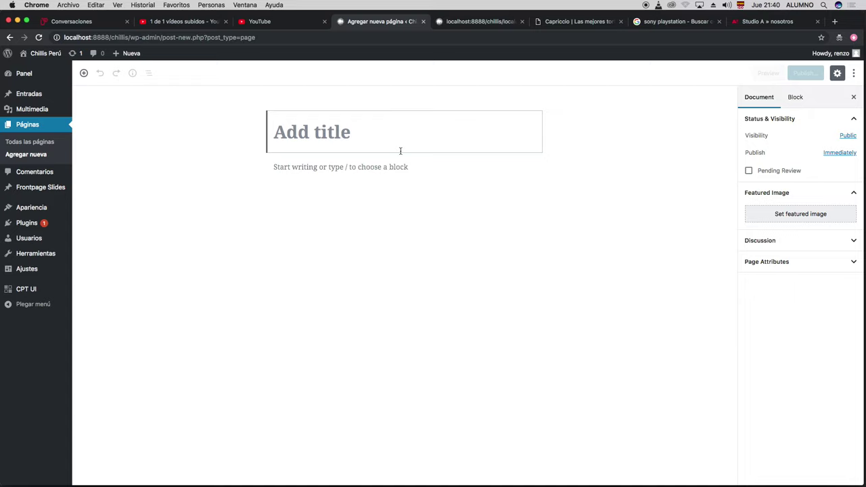
type("Pro")
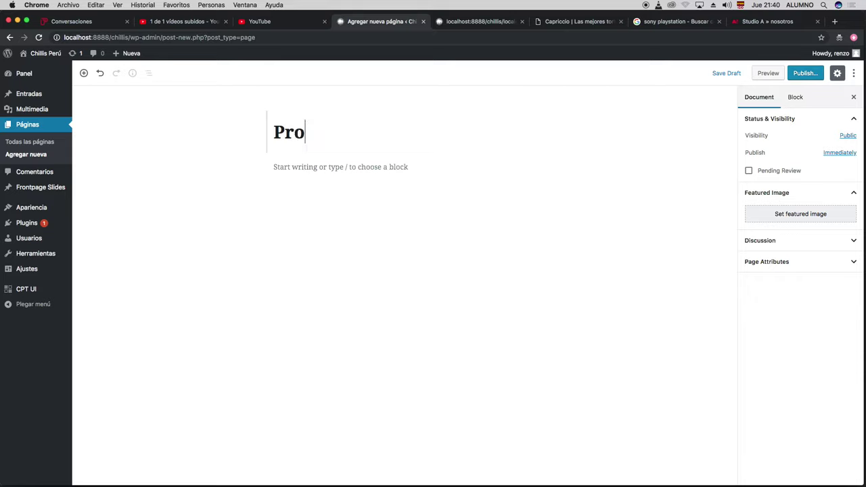
type("mesas")
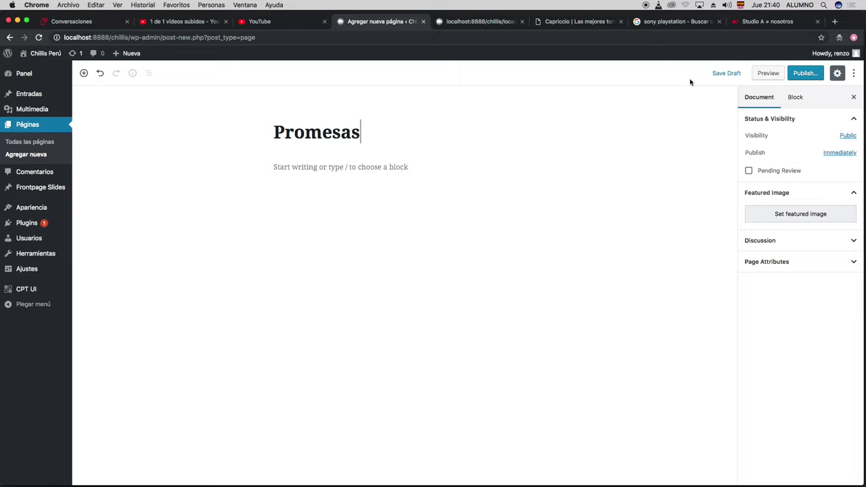
left_click(810, 73)
left_click(808, 73)
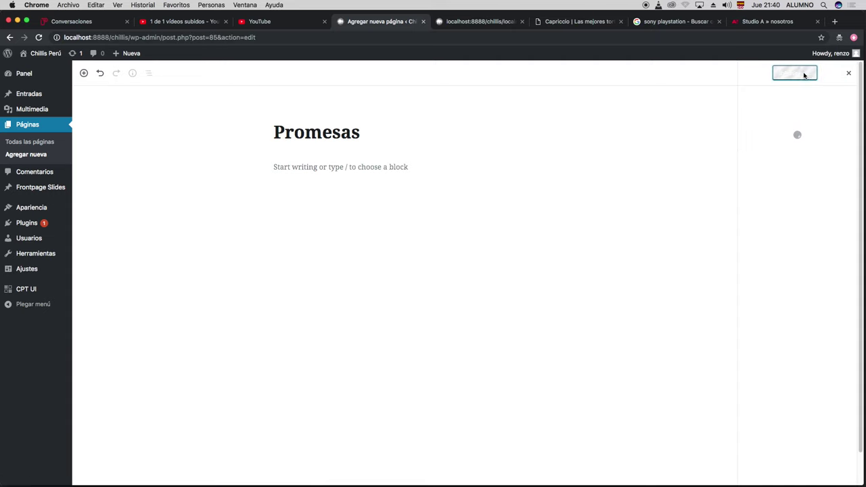
Add the Promesas page to the principal menu between Nosotros and Carta, and save the menu
mouse_move(38, 210)
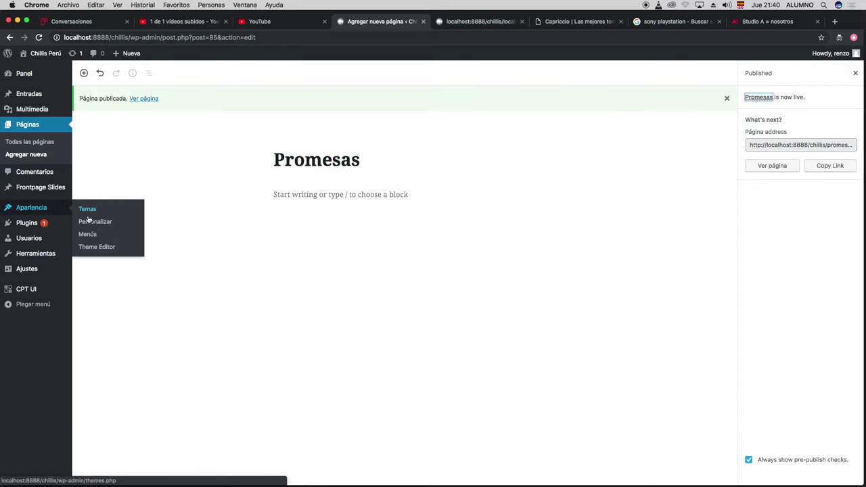
left_click(89, 232)
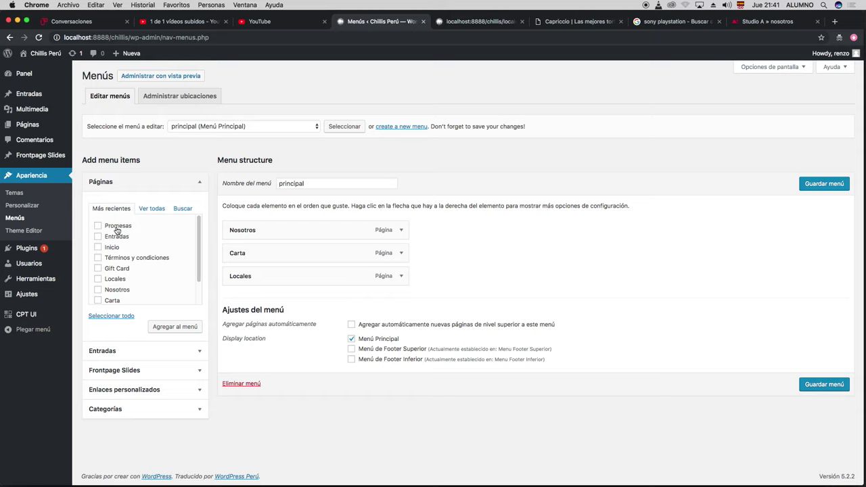
left_click(116, 228)
left_click(166, 327)
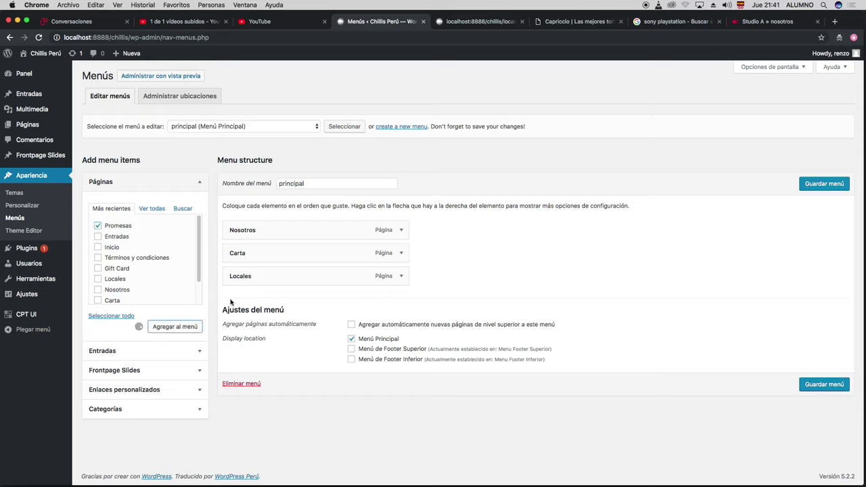
left_click_drag(282, 299, 256, 255)
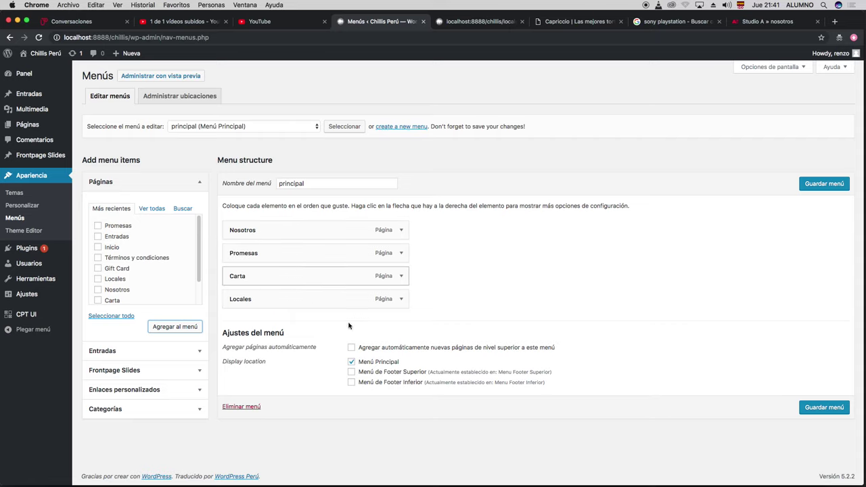
left_click(825, 407)
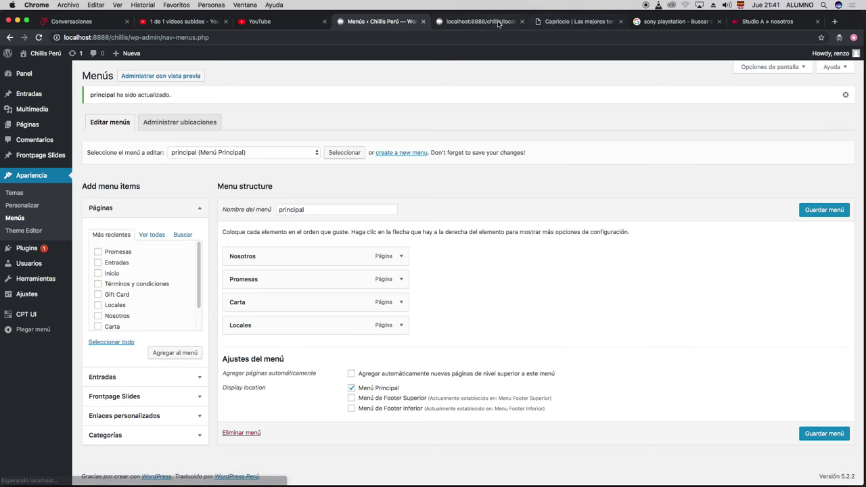
Reload the public site and view the Promesas page from its navigation, checking the page heading
left_click(486, 22)
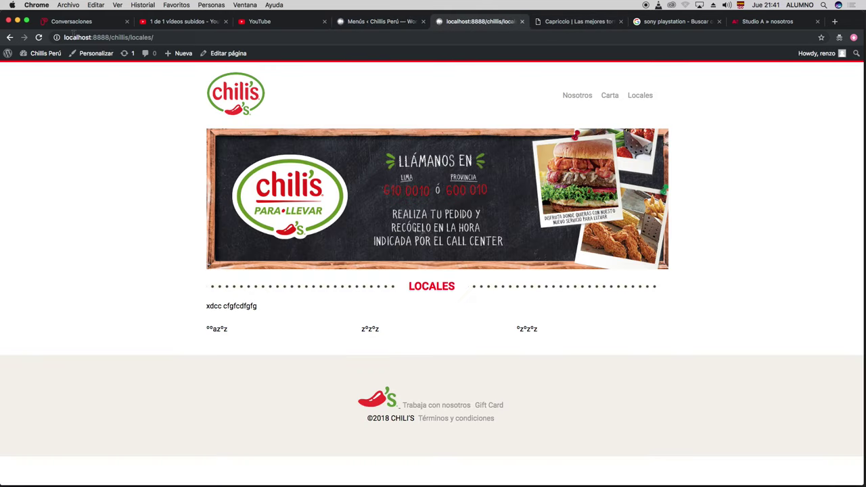
left_click(39, 37)
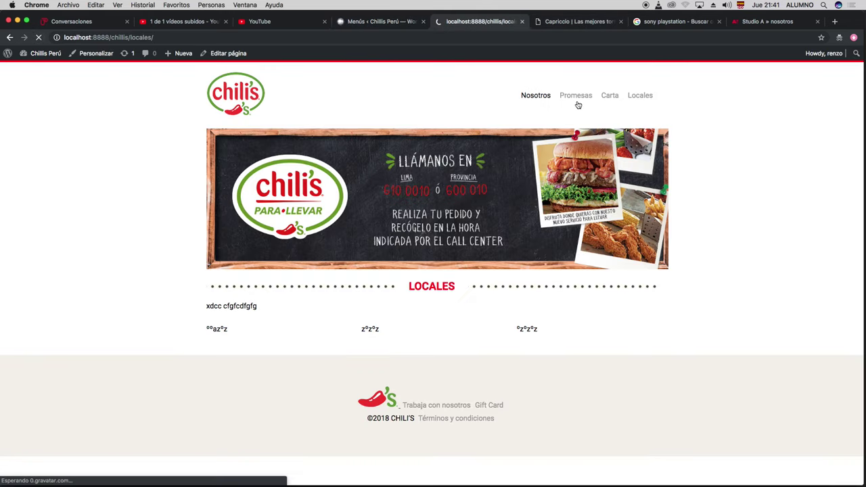
left_click(575, 100)
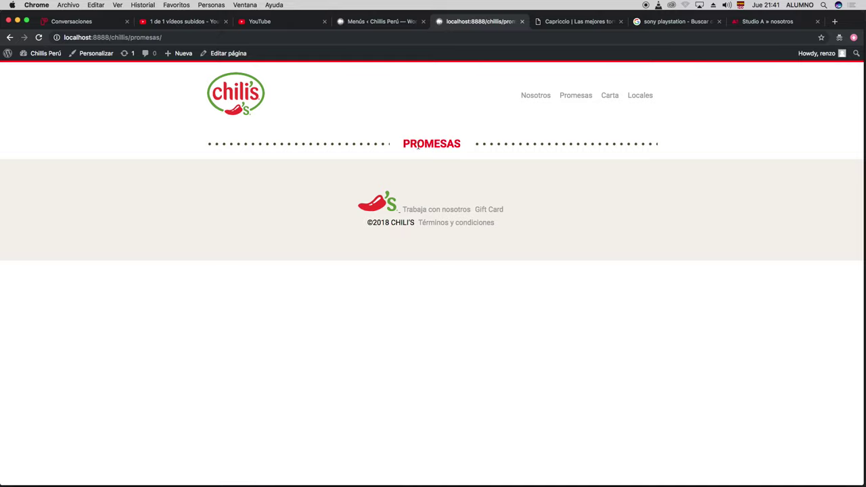
left_click_drag(404, 144, 459, 144)
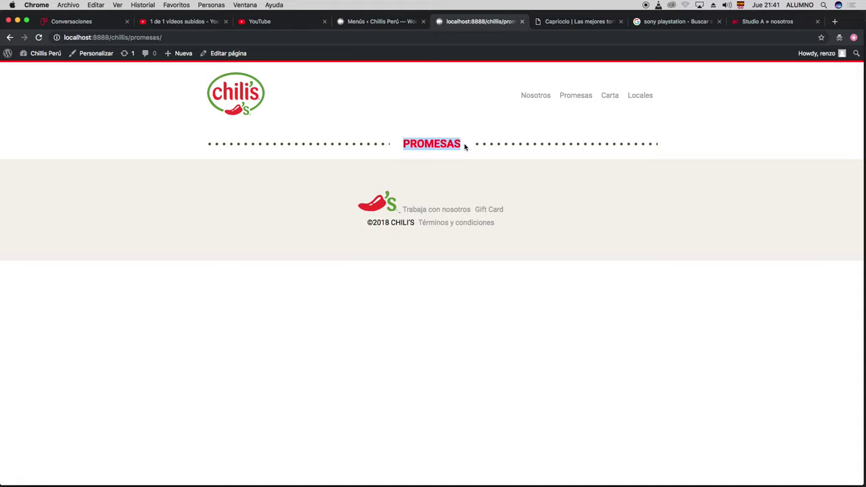
Find the Elementor Constructor de Páginas plugin, install and activate it, and dismiss its getting-started screen
left_click(387, 24)
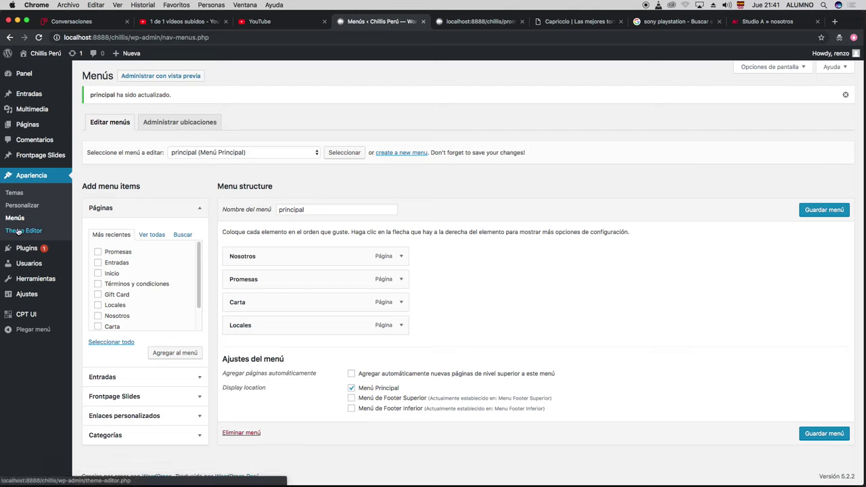
mouse_move(30, 258)
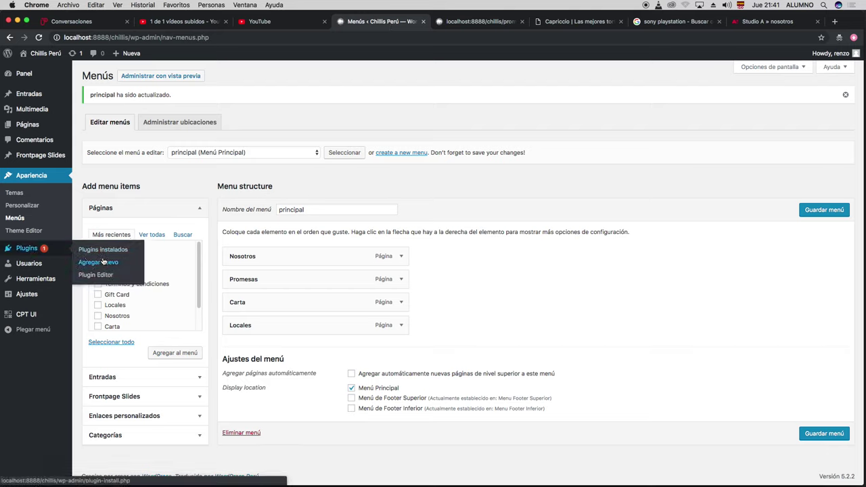
left_click(113, 264)
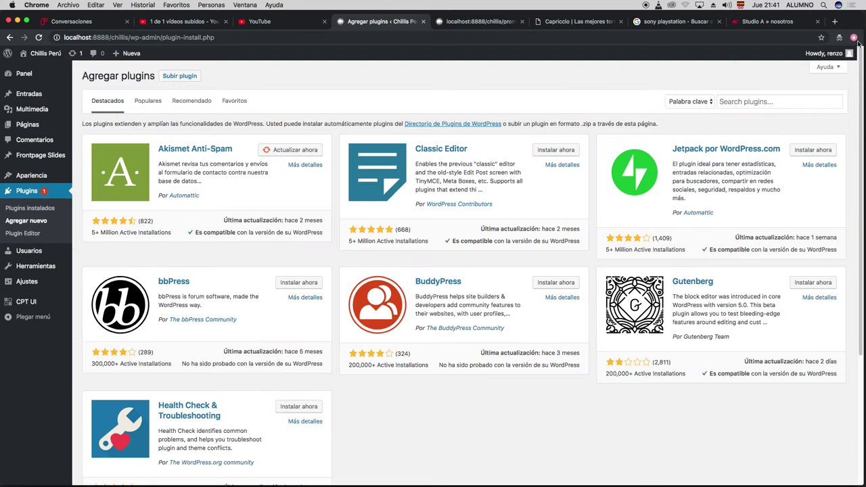
left_click(748, 101)
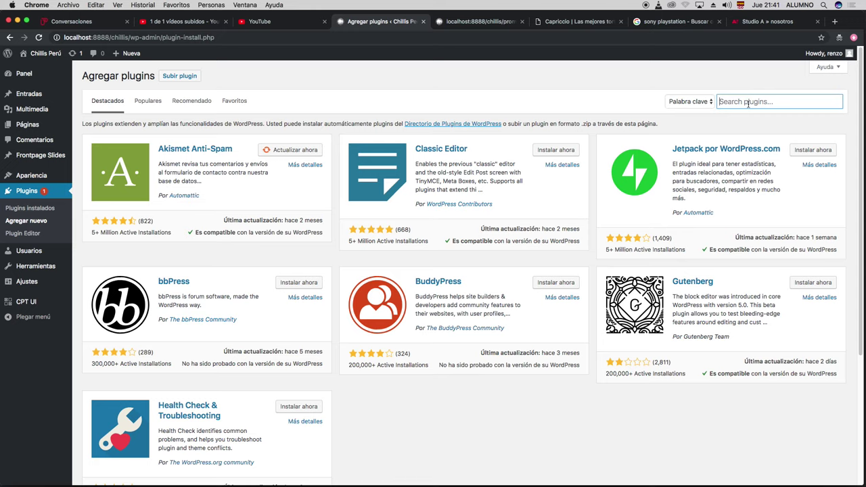
type("elementor")
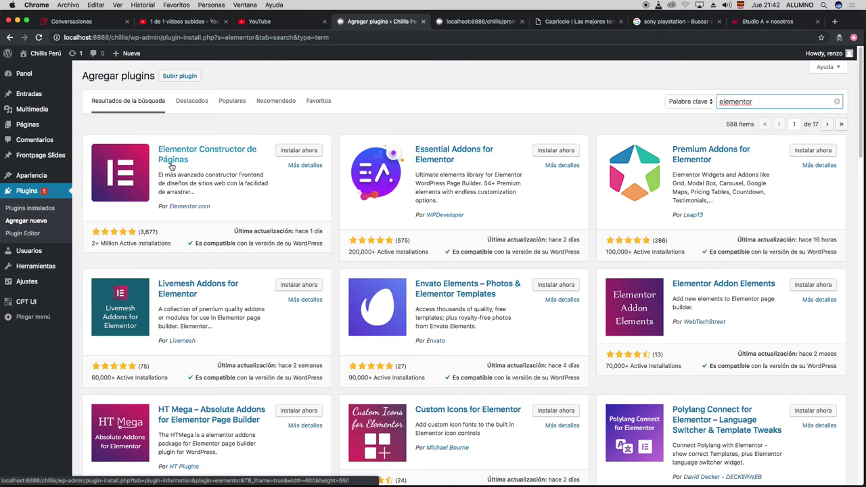
left_click(293, 151)
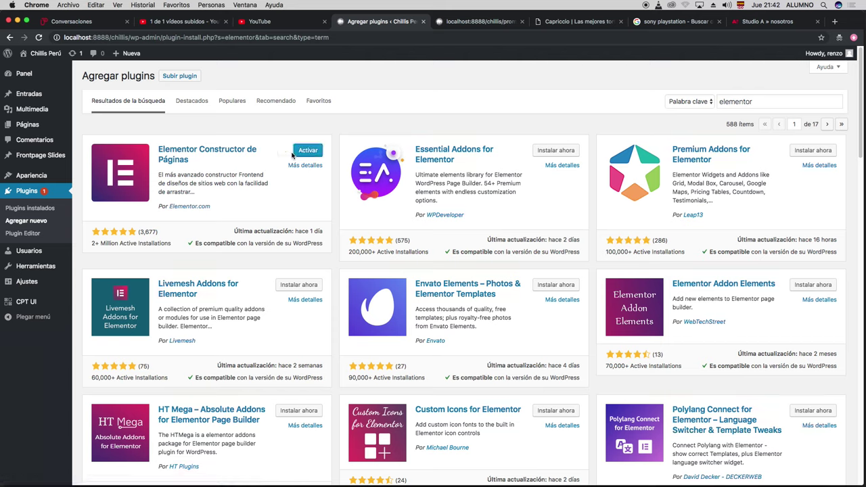
left_click(304, 151)
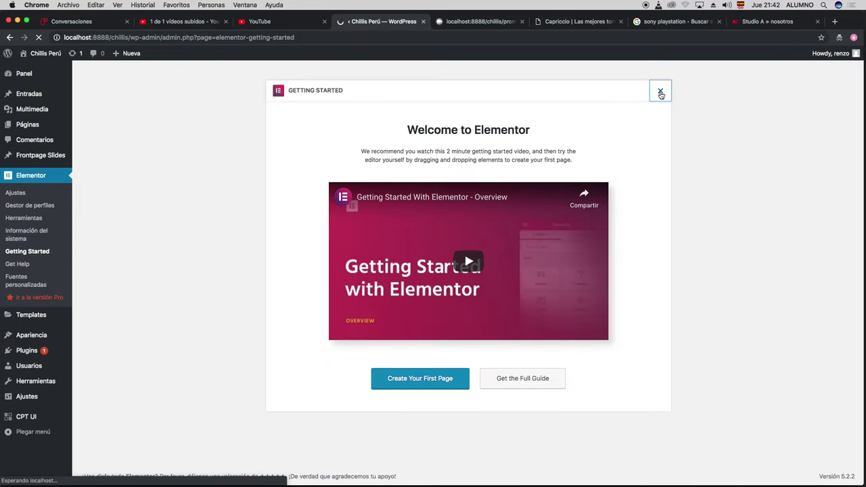
left_click(661, 94)
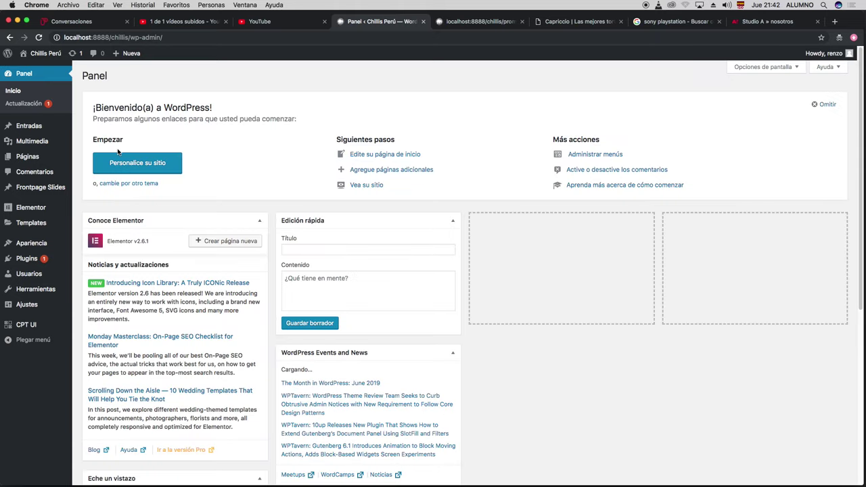
Open the Promesas page from the list of all pages and start editing it with Elementor
mouse_move(36, 161)
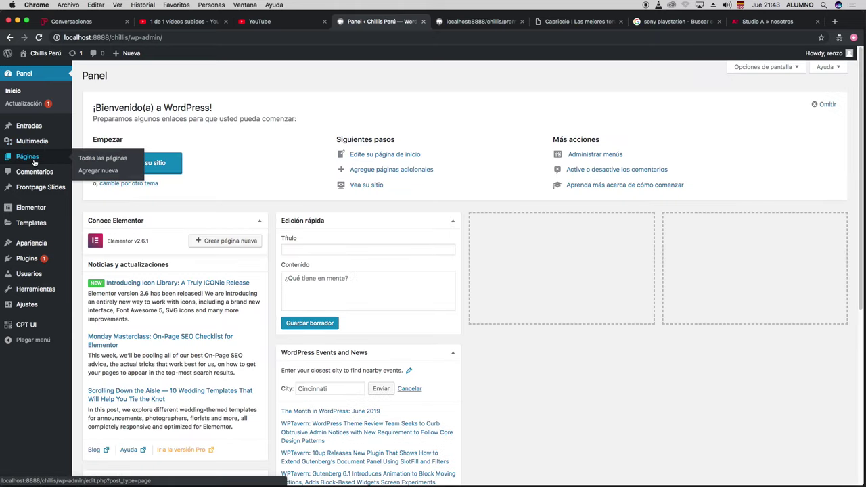
left_click(101, 160)
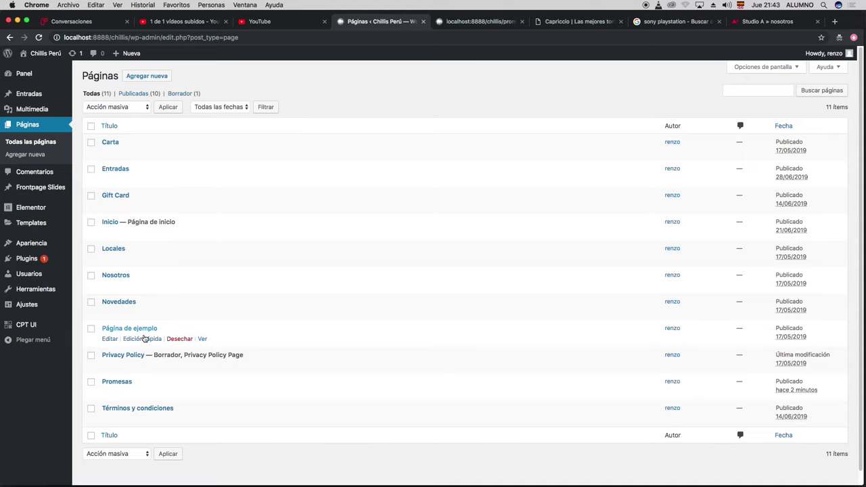
left_click(125, 383)
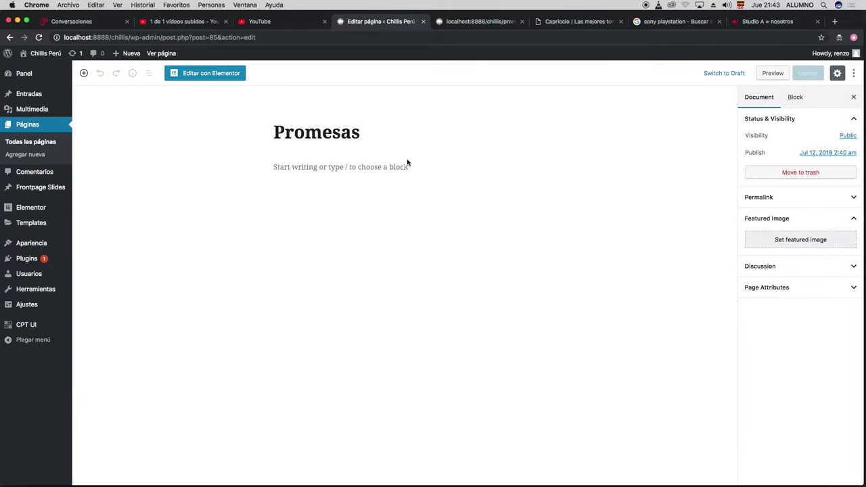
mouse_move(332, 166)
left_click(284, 167)
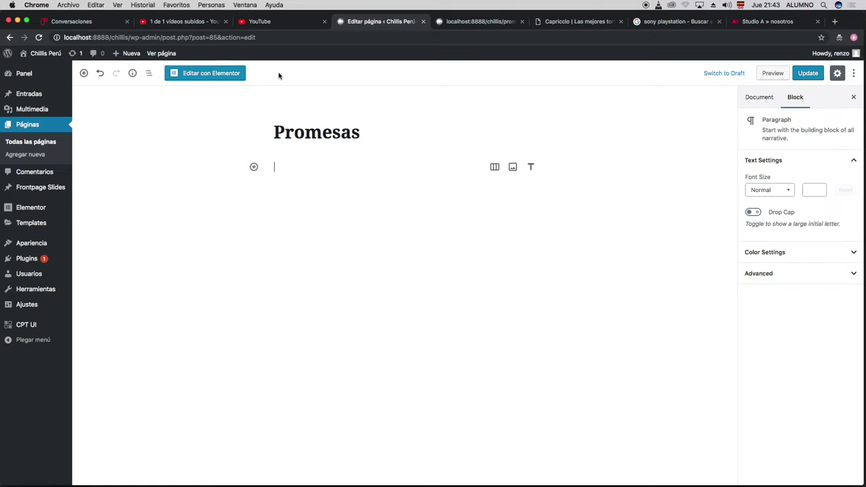
left_click(217, 74)
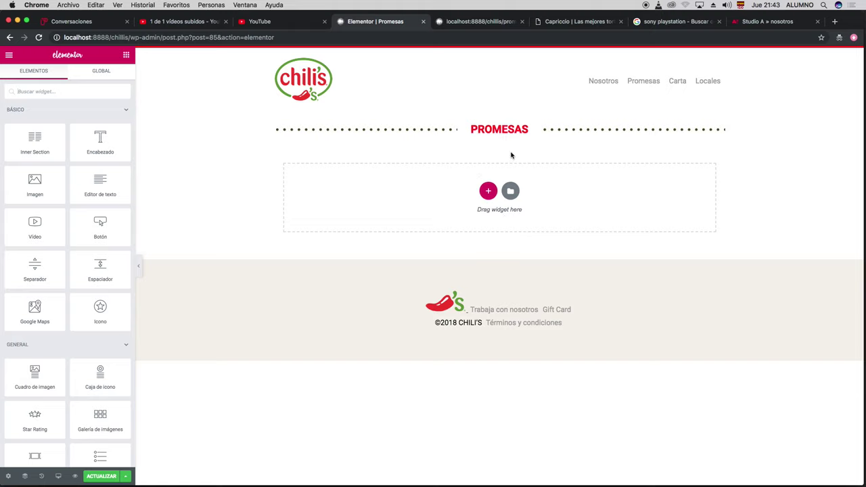
Add a section with two equal columns under the Promesas heading and place a text editor widget in its first column
left_click(489, 193)
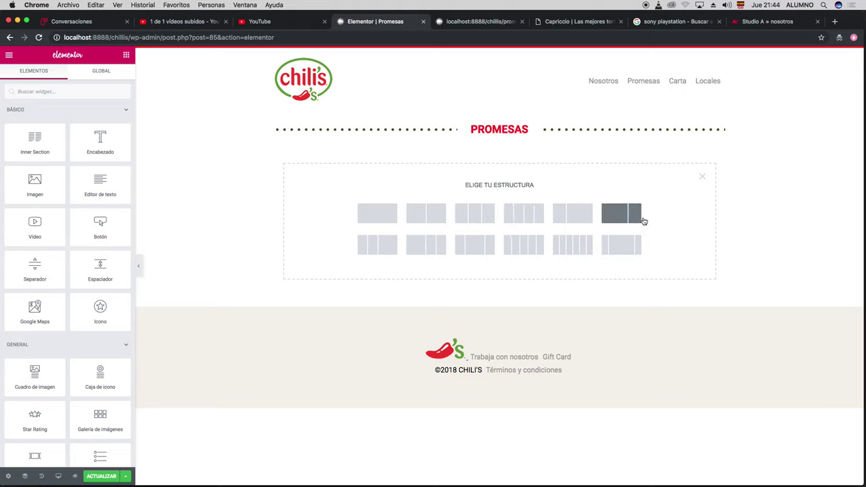
left_click(427, 220)
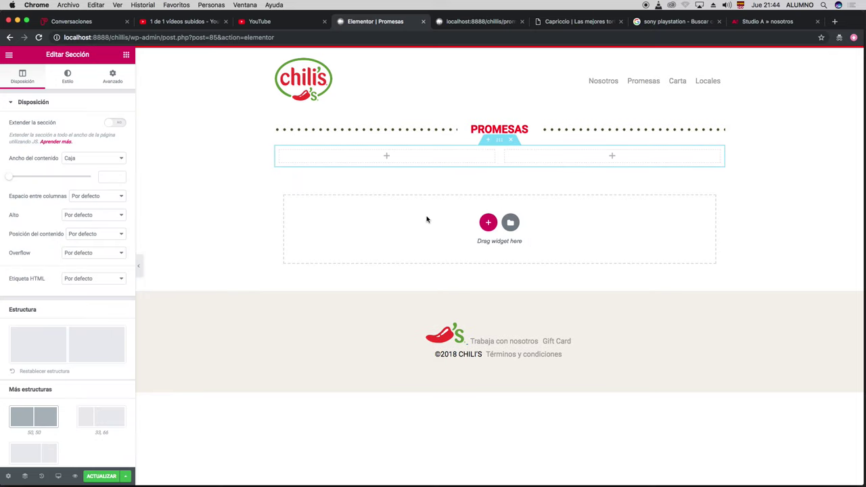
left_click(388, 158)
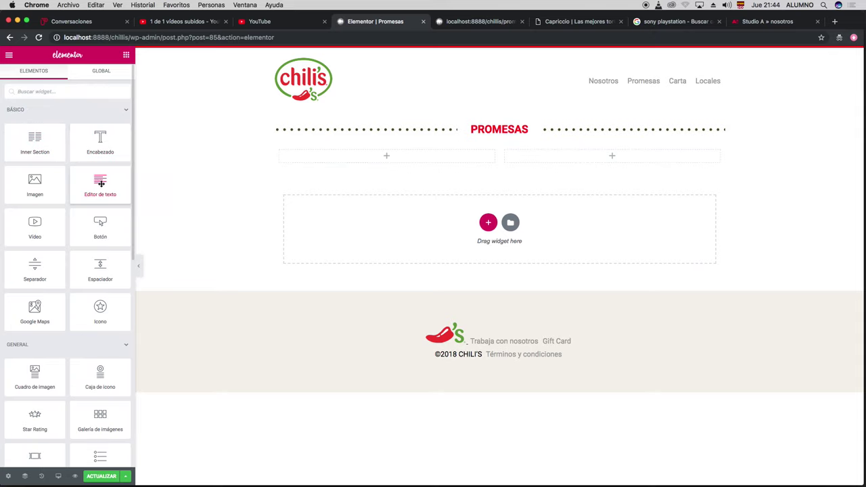
left_click_drag(101, 183, 383, 151)
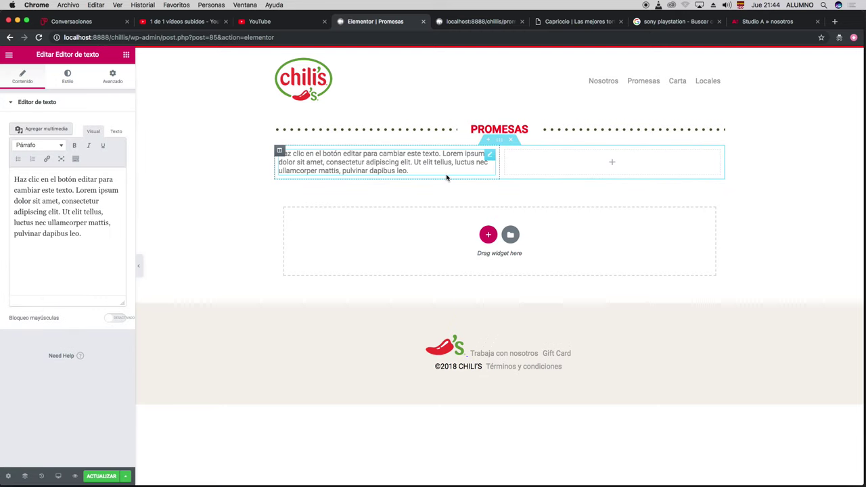
Place an image widget in the section's empty second column and insert the ribs photo p45.jpg from the media library
left_click(613, 164)
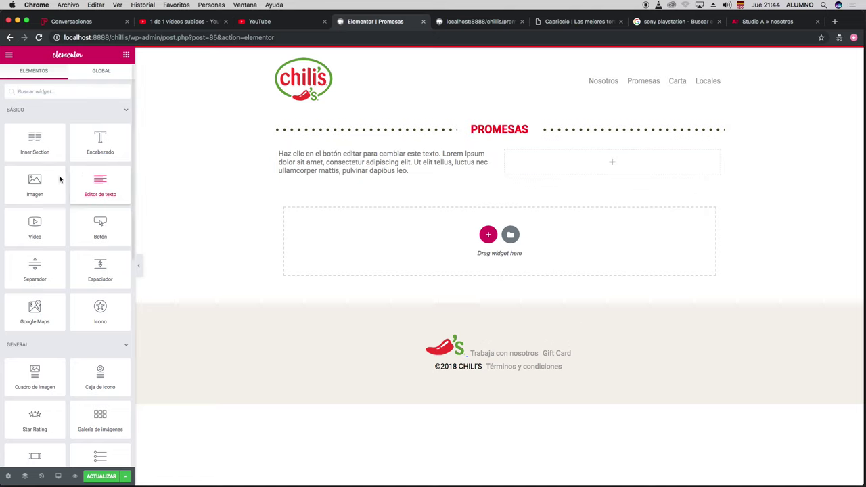
left_click_drag(36, 184, 597, 184)
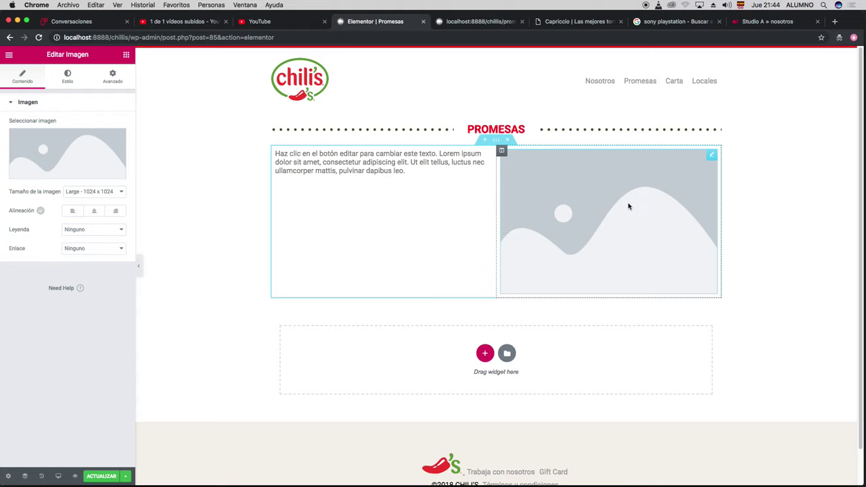
mouse_move(83, 155)
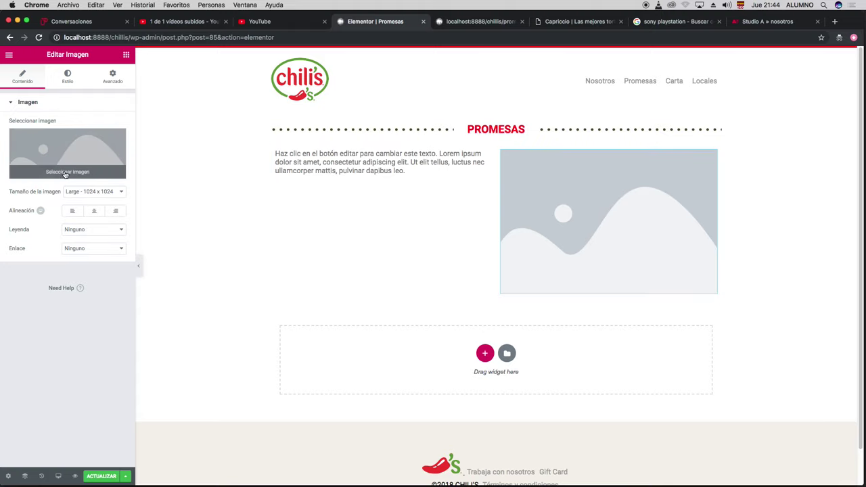
left_click(66, 156)
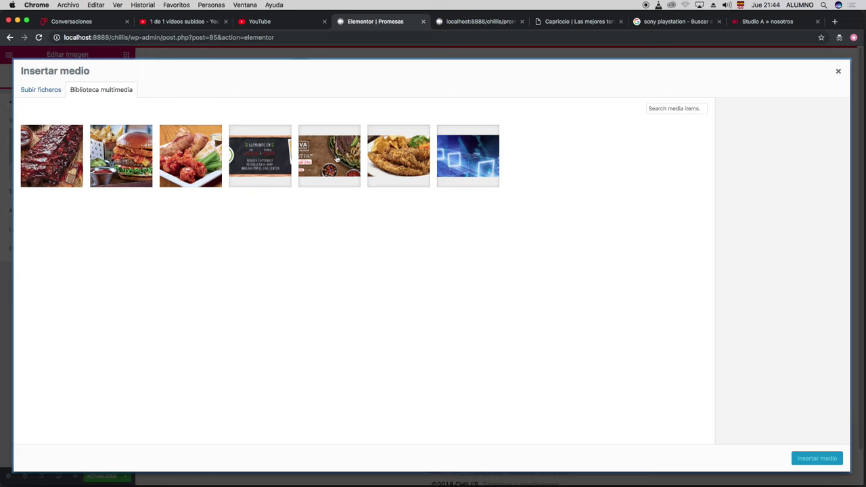
left_click(56, 155)
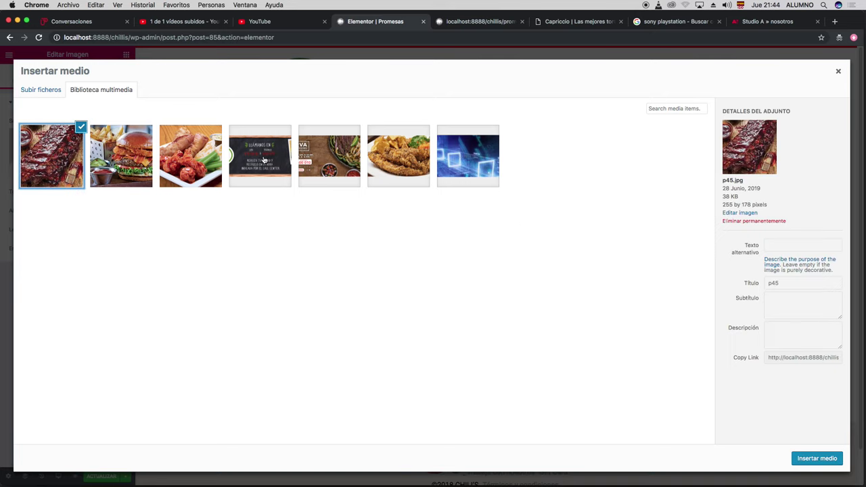
left_click(817, 459)
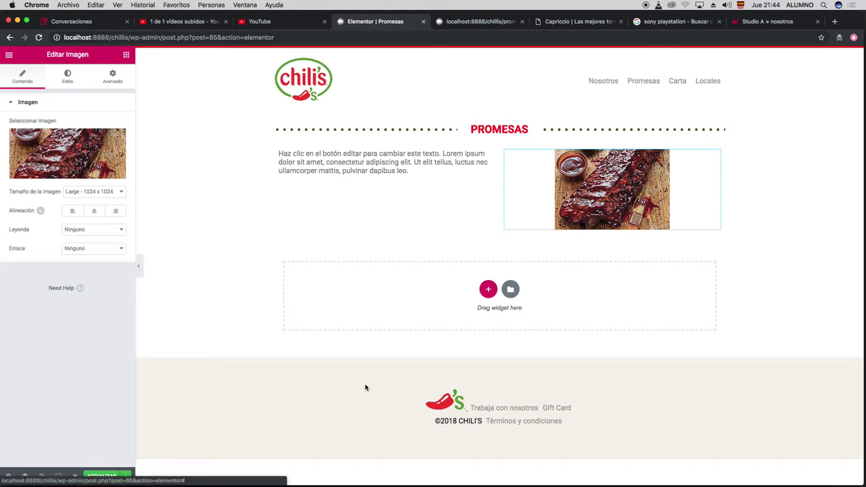
Save the page update and check the reloaded Promesas page on the public site
left_click(111, 475)
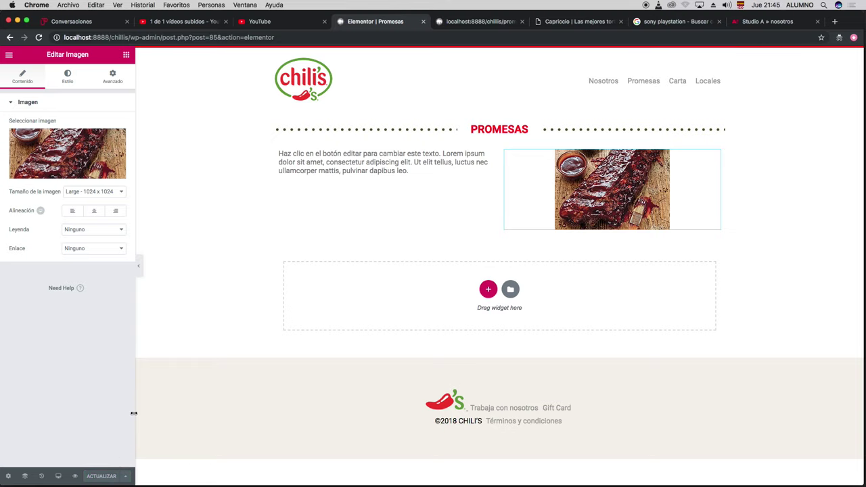
left_click(484, 25)
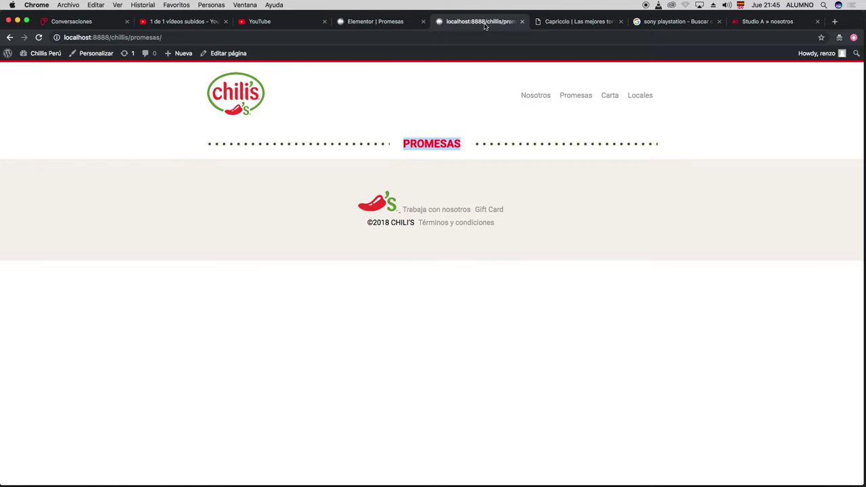
left_click(40, 38)
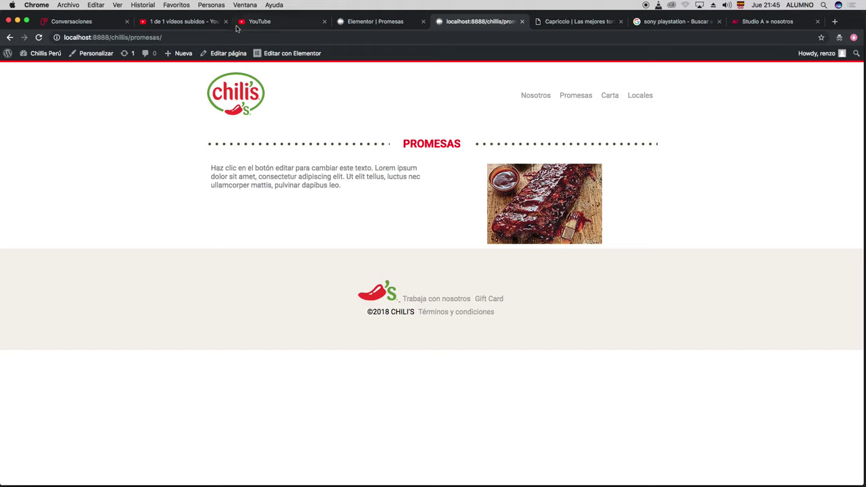
left_click(403, 25)
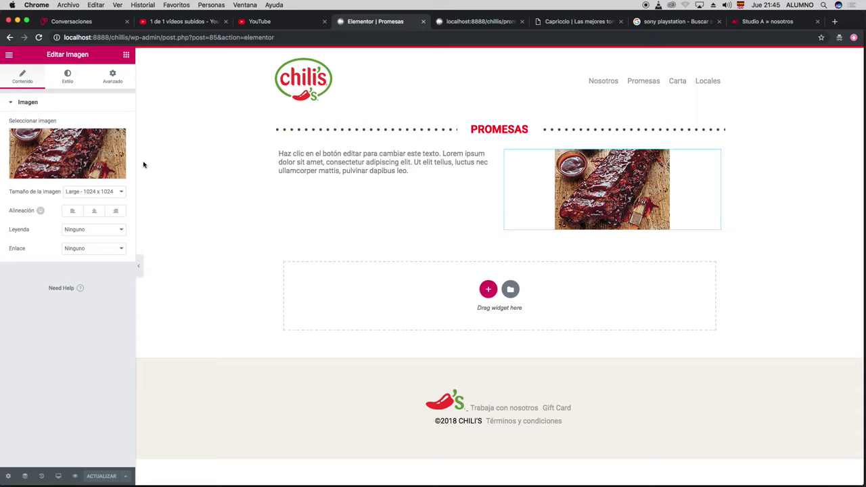
left_click(68, 78)
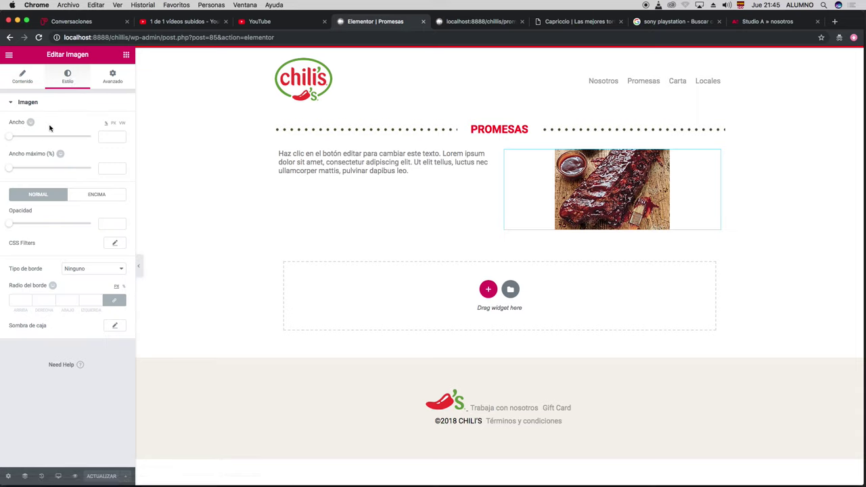
left_click(112, 80)
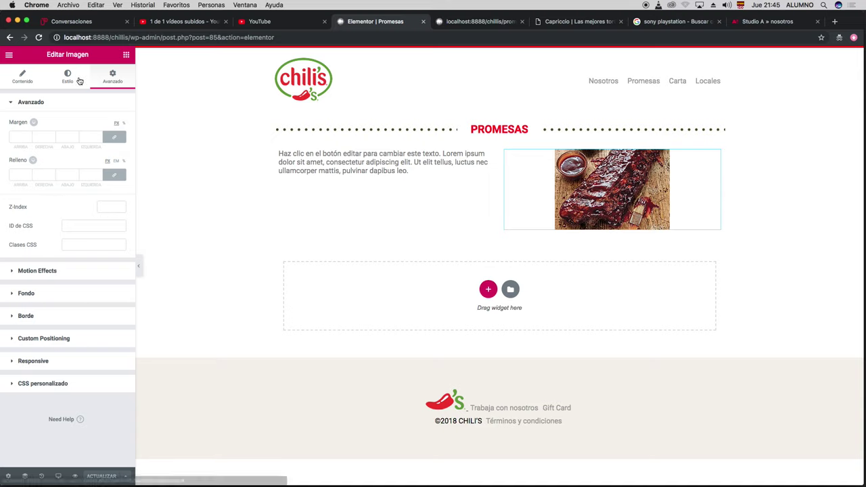
left_click(79, 80)
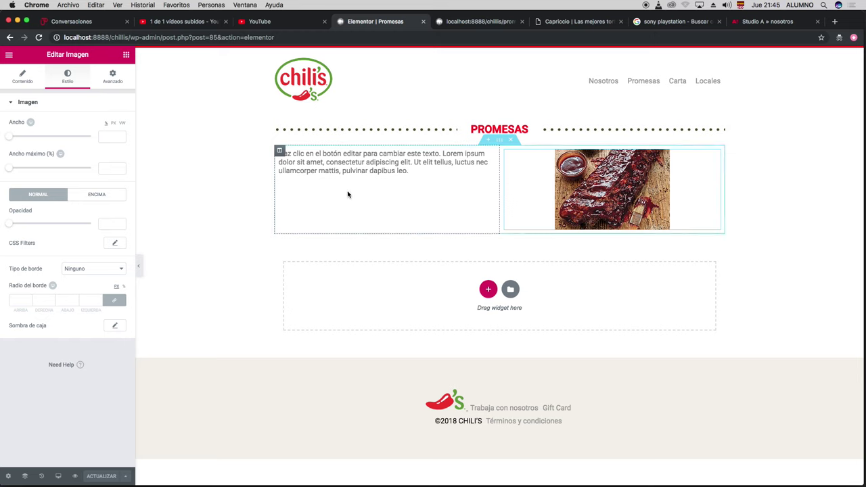
Add a new paragraph reading "Enlace" below the placeholder text in the first column
left_click(421, 174)
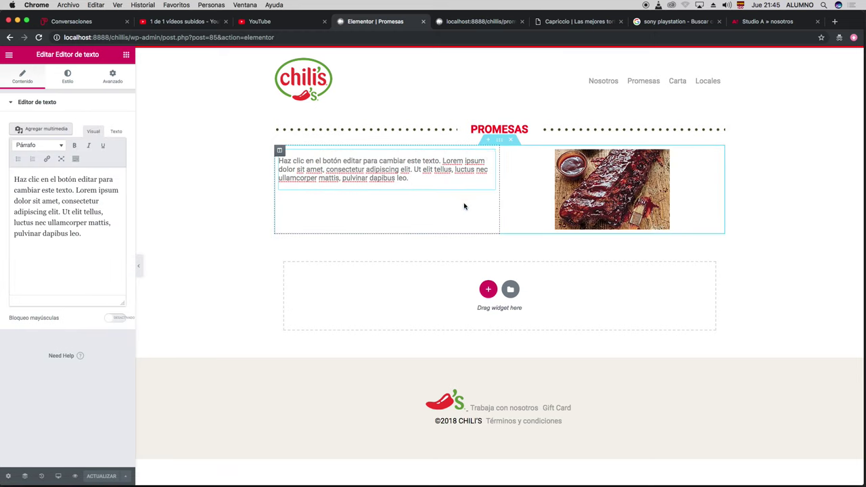
key("Return")
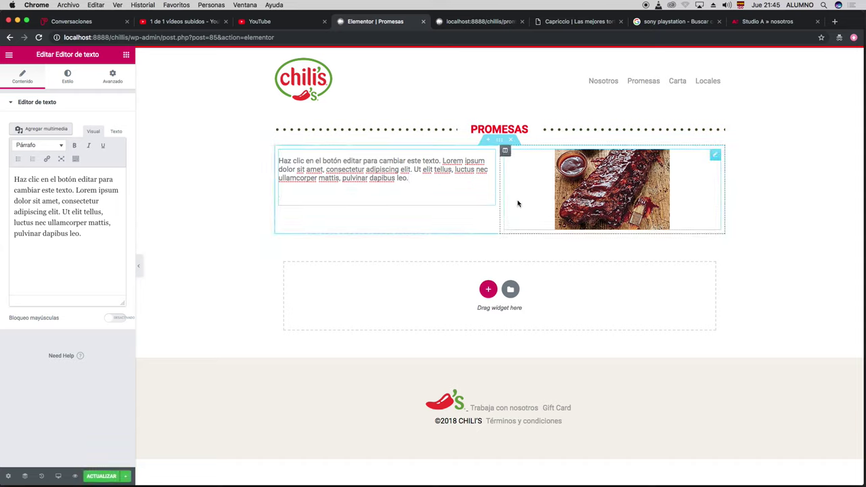
type("ENI")
key("BackSpace")
type("ace")
Widen the editing panel and turn the word "Enlace" into a link to "#"
double_click(292, 194)
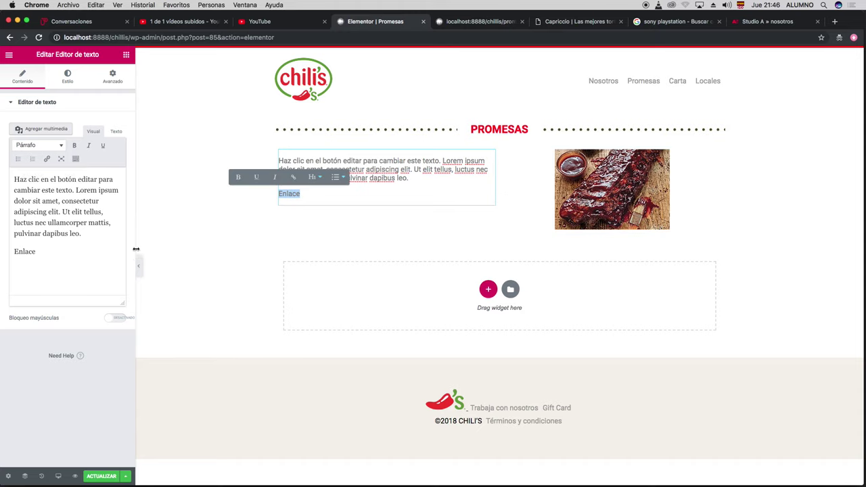
left_click_drag(137, 263, 195, 262)
double_click(25, 230)
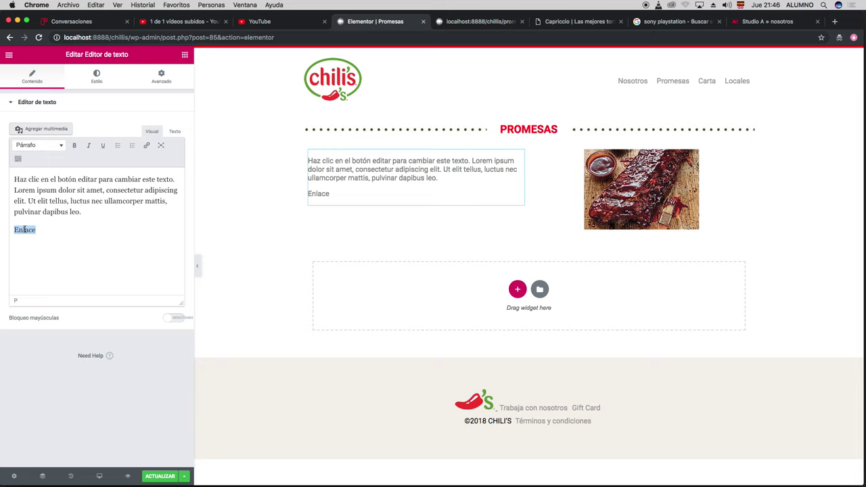
left_click(146, 147)
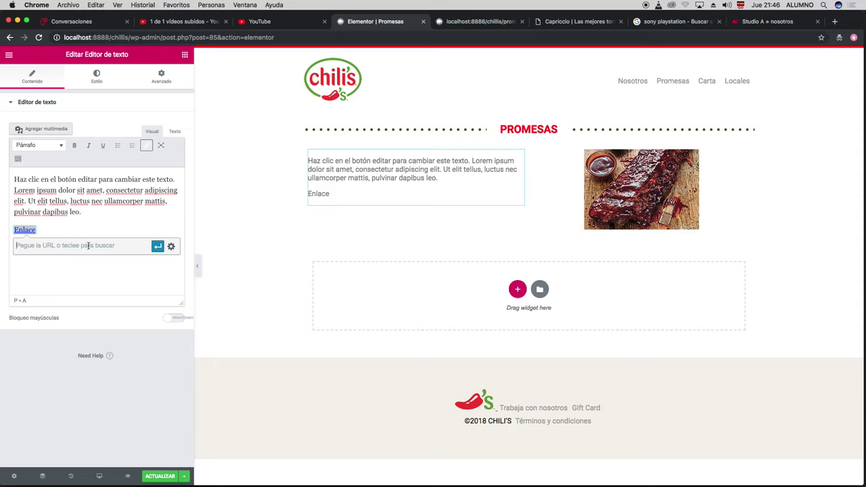
left_click(88, 246)
type("@")
key("BackSpace")
type("#")
key("Return")
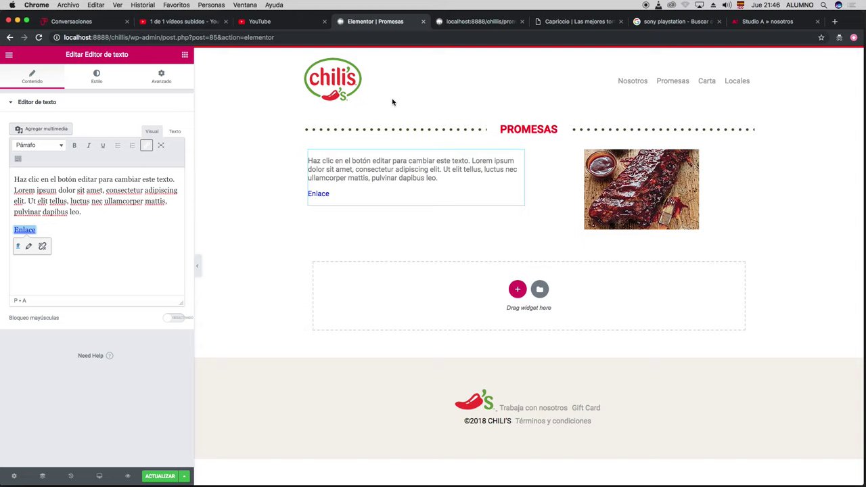
Save the page with its new link and reload the public Promesas page to check it
left_click(160, 477)
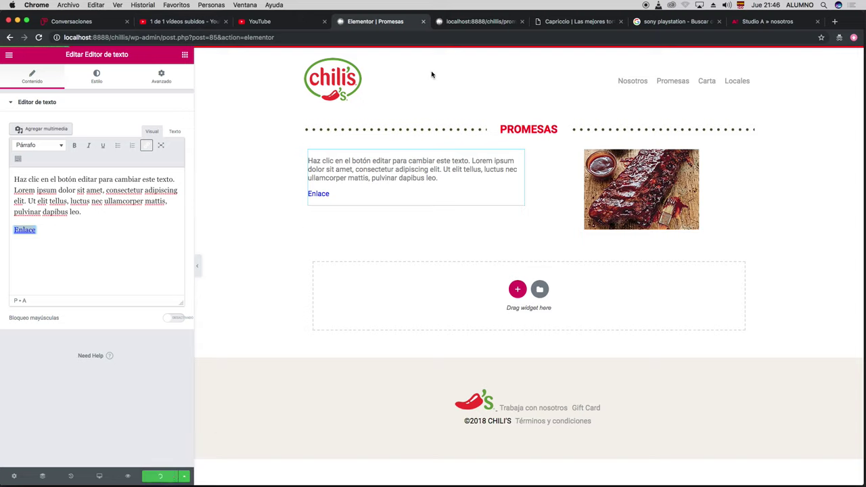
left_click(457, 25)
left_click(39, 37)
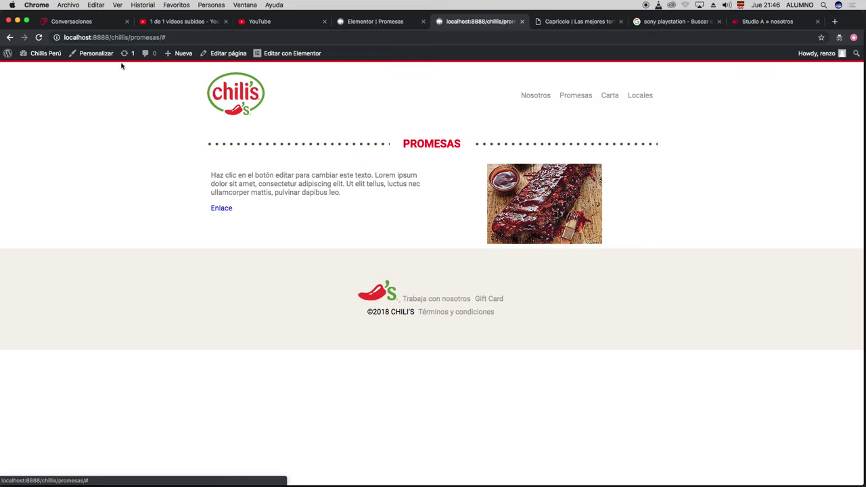
left_click(393, 21)
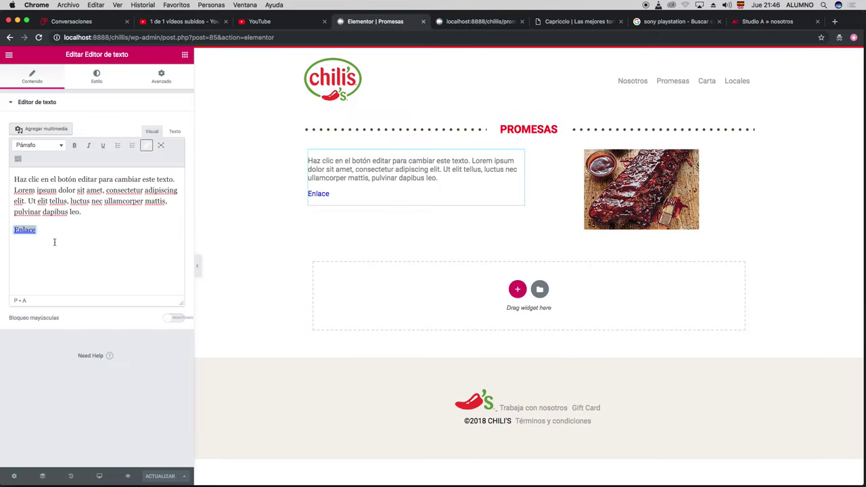
left_click(29, 230)
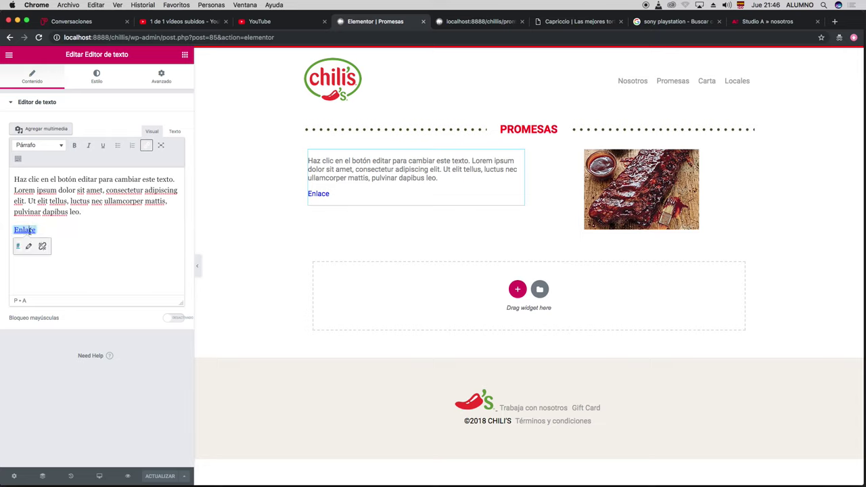
left_click(29, 248)
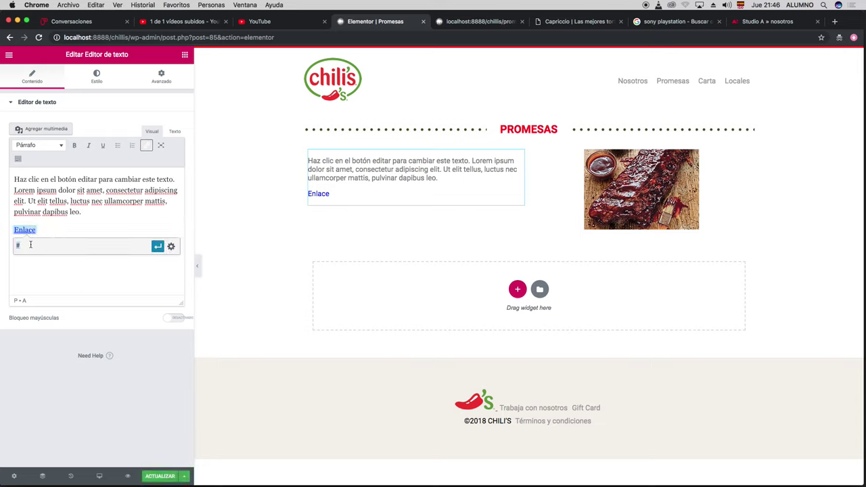
left_click(172, 247)
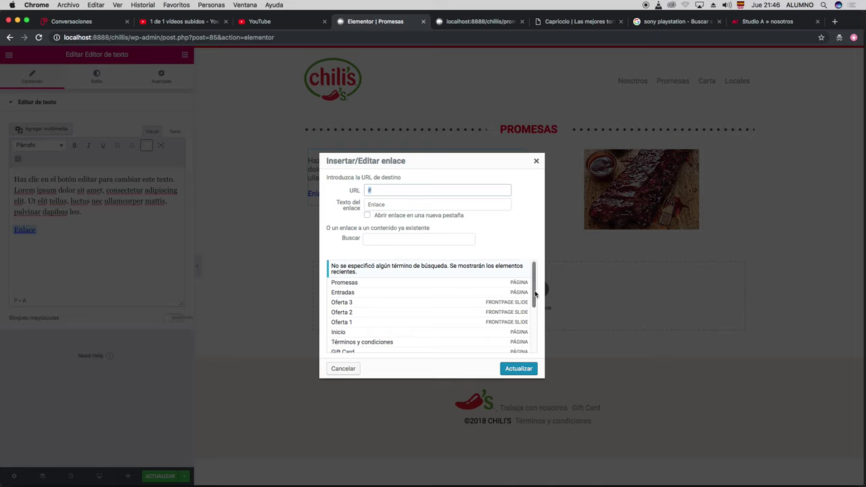
mouse_move(536, 293)
left_mouse_down()
mouse_move(535, 342)
mouse_move(532, 291)
left_mouse_up()
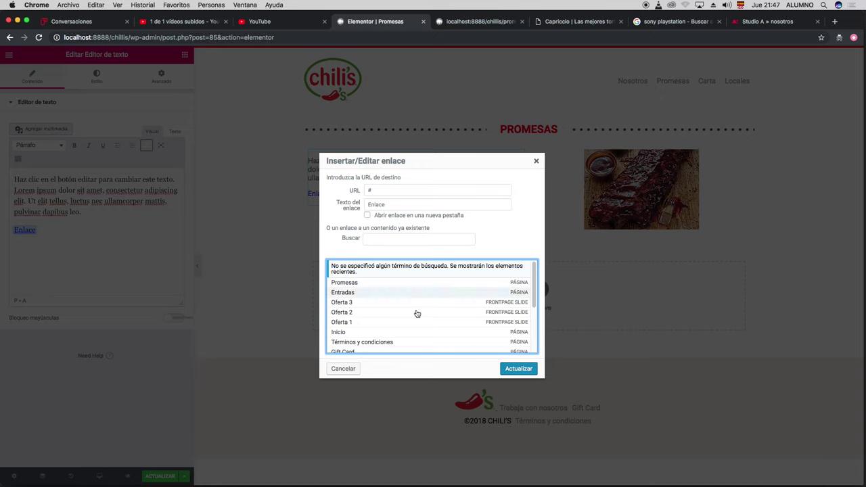
left_click(349, 368)
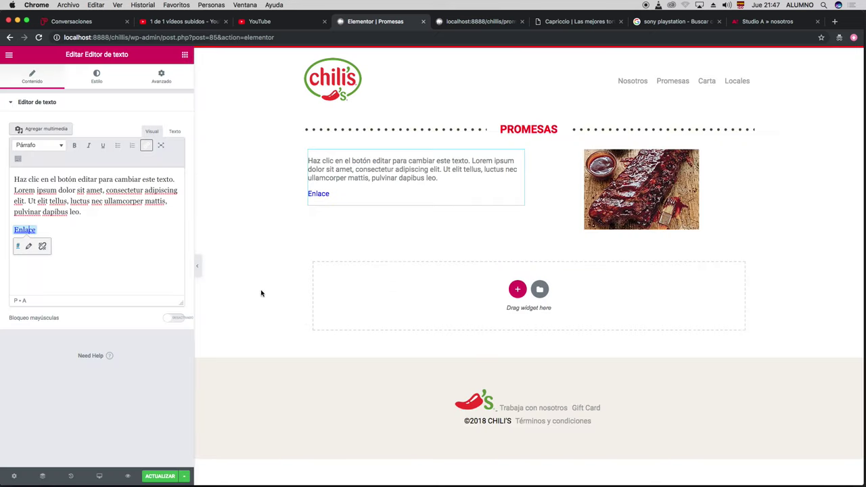
Add the attribute class="button" to the "Enlace" link tag in the text widget's HTML source
left_click(174, 133)
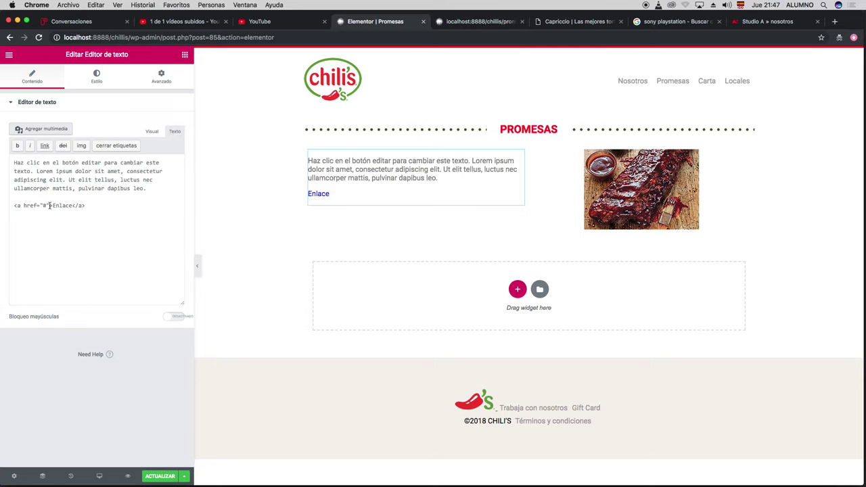
left_click(91, 210)
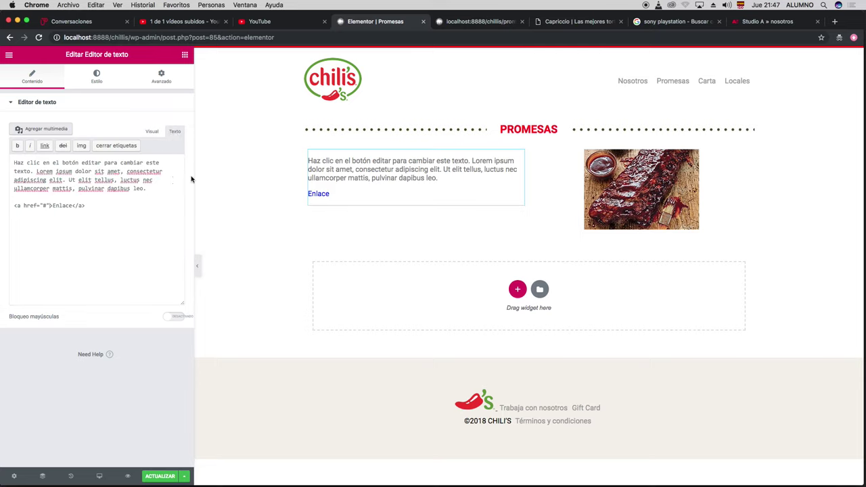
type("class")
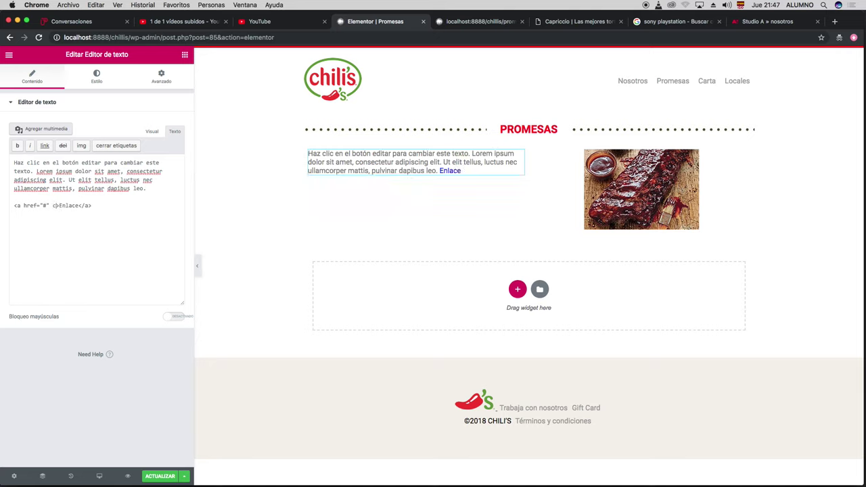
type("=\"\"")
type("b")
type("utton")
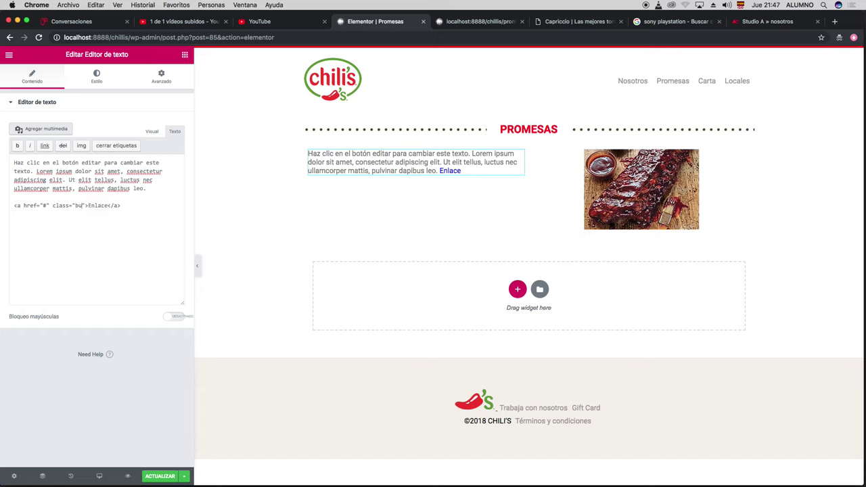
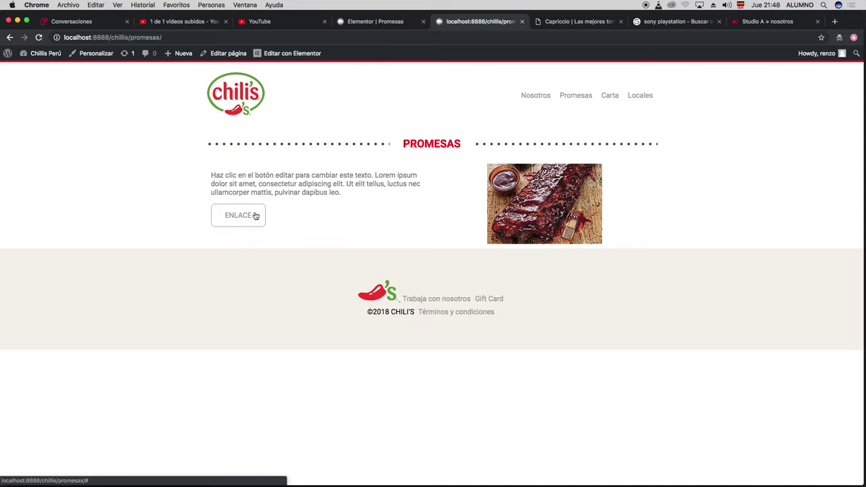
Switch to Sublime Text, remove the finalweb folder from the project and close its open files, discarding the unsaved changes in single.php
key("super+Tab")
key("super+Tab")
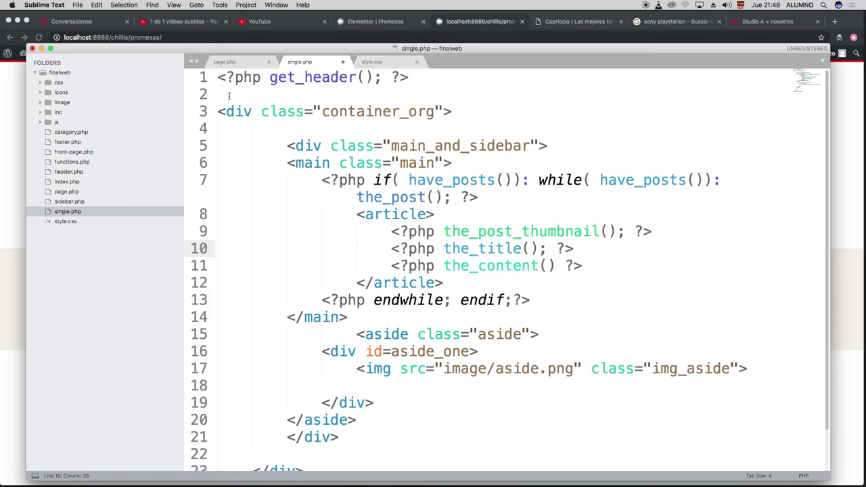
right_click(55, 75)
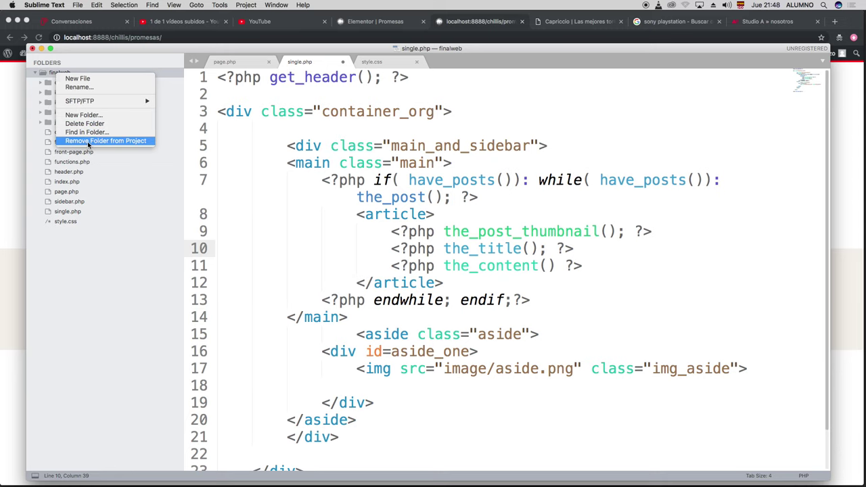
left_click(393, 149)
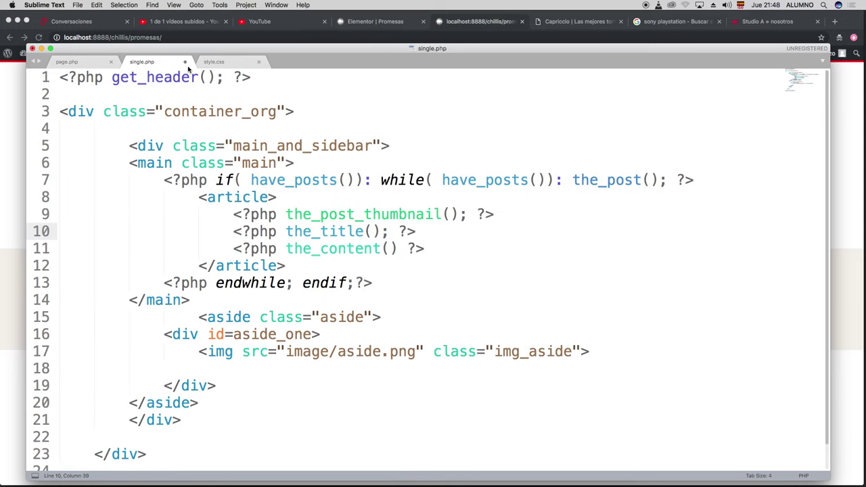
left_click(185, 63)
left_click(401, 167)
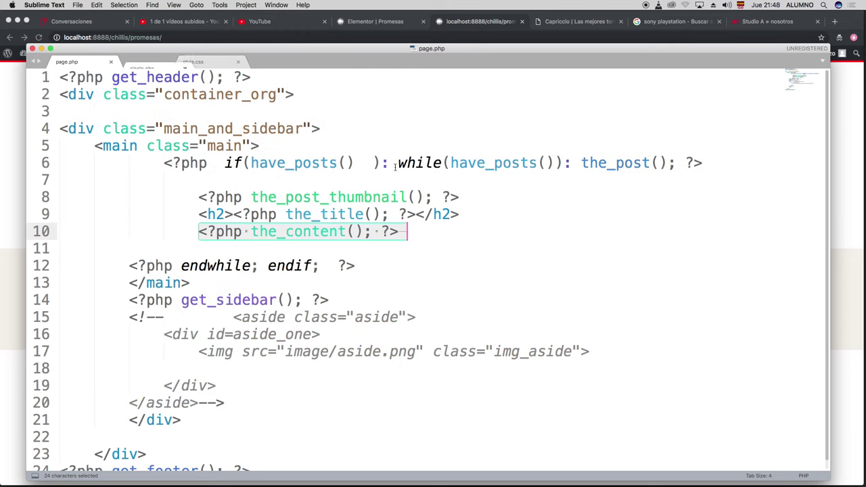
left_click_drag(154, 65, 174, 64)
left_click(111, 62)
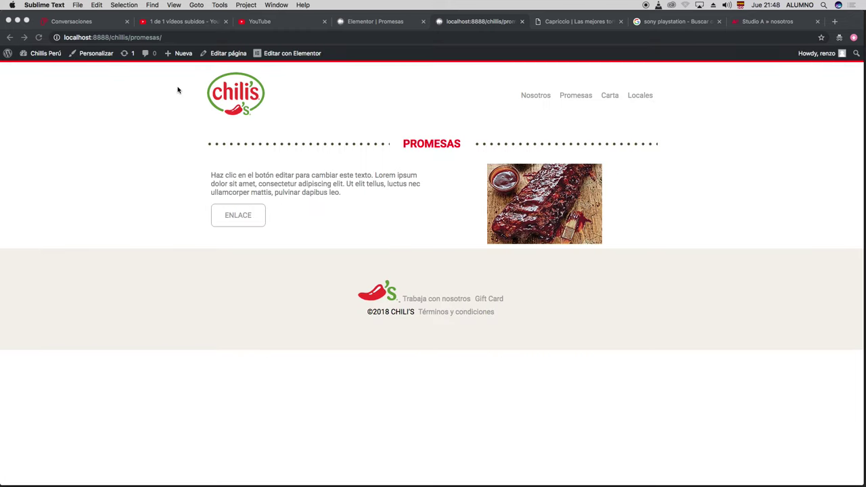
Open the temadecero theme folder as the project and display its style.css file
left_click(77, 5)
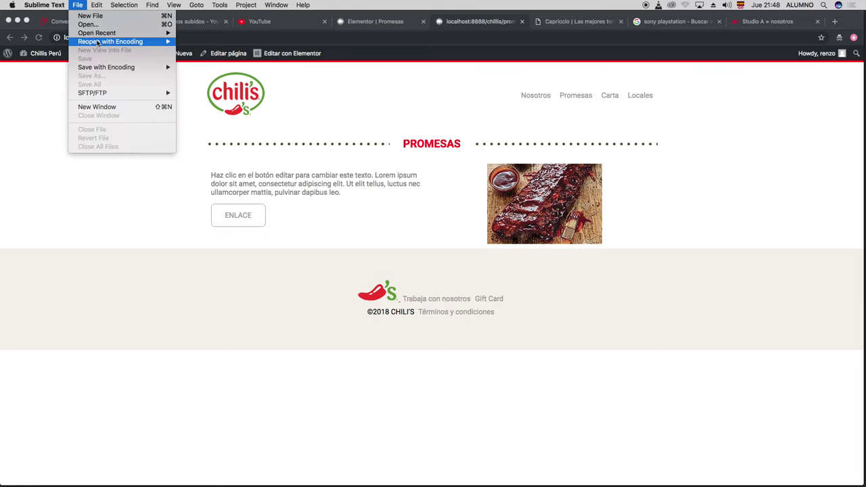
left_click(99, 25)
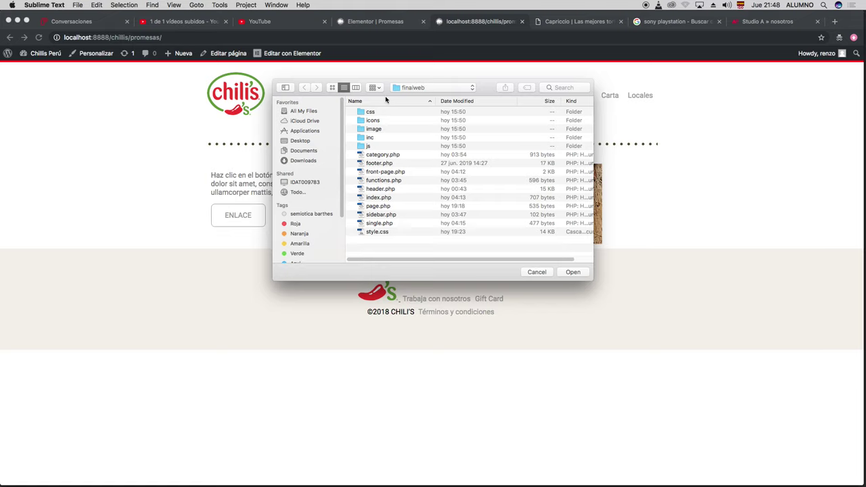
left_click(356, 87)
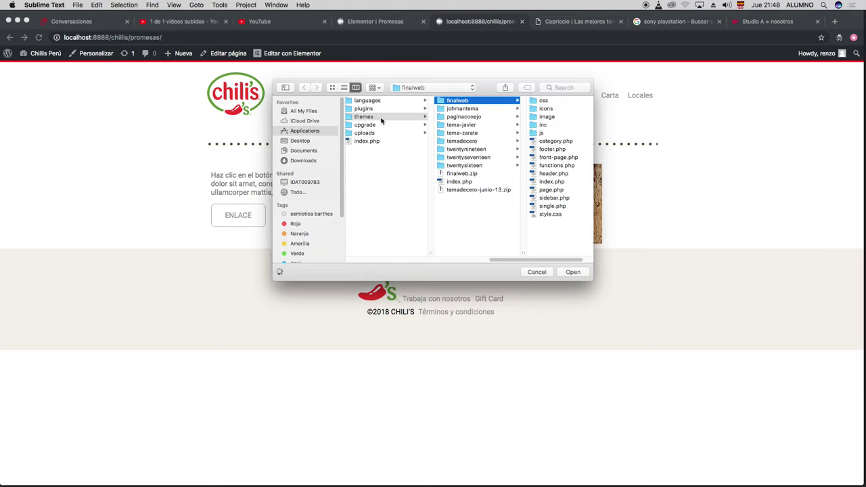
left_click(471, 141)
left_click(570, 272)
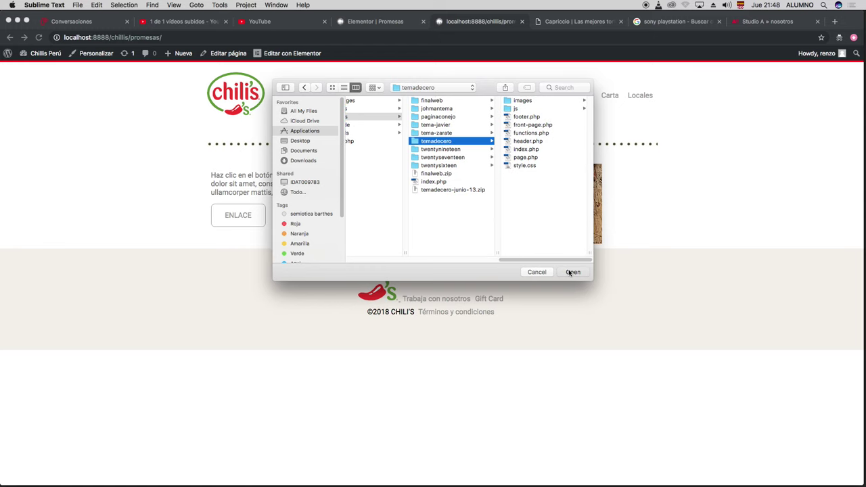
left_click(70, 144)
Find the .button rule in style.css, highlight the whole rule and review its declarations
scroll(331, 220, "down", 2)
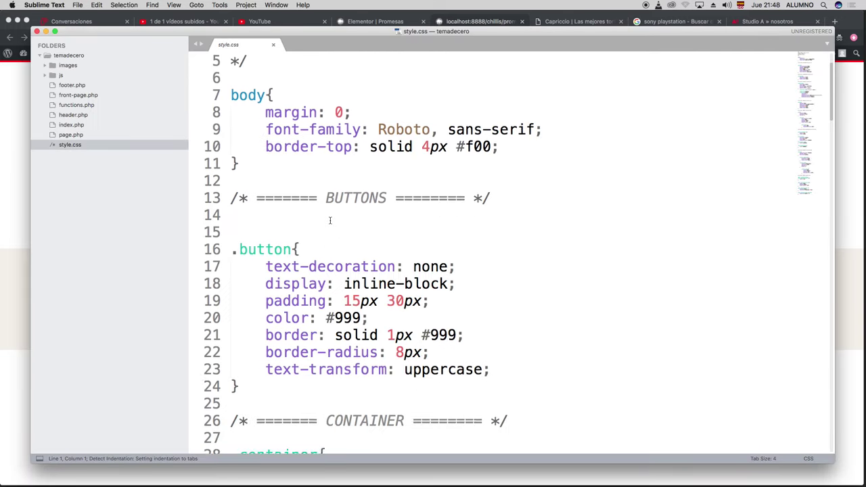
scroll(330, 220, "down", 5)
scroll(331, 220, "up", 1)
left_click_drag(241, 251, 224, 117)
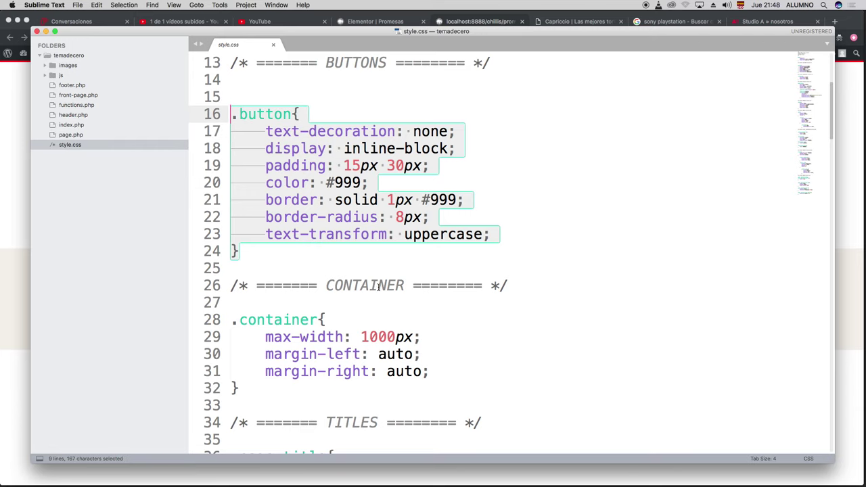
scroll(429, 338, "up", 5)
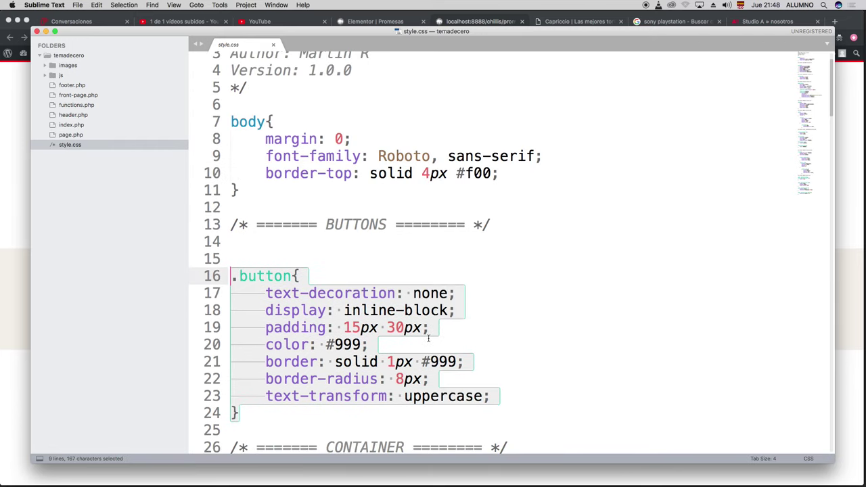
scroll(428, 339, "down", 4)
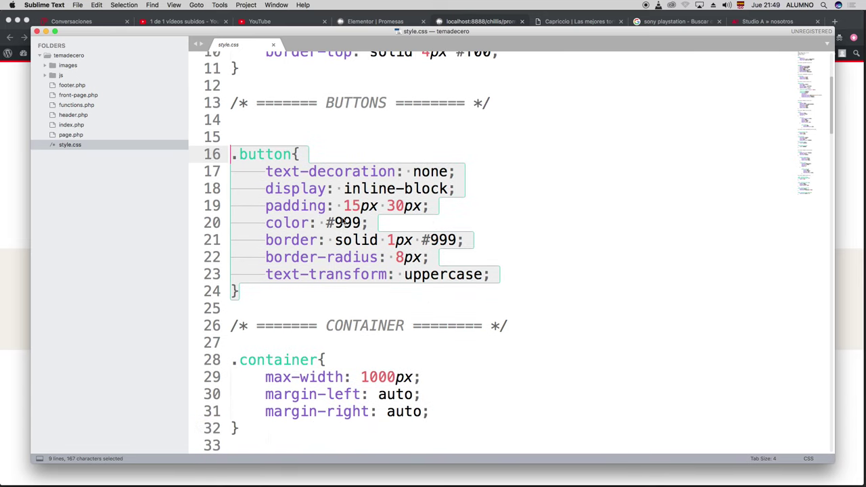
Switch to Chrome and inspect the Enlace button's HTML on the public Promesas page, closing the developer tools when done
left_click(463, 26)
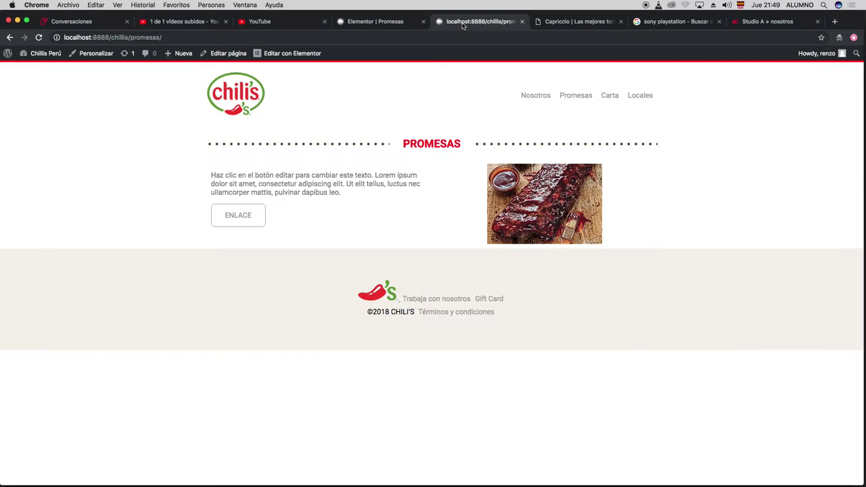
right_click(239, 221)
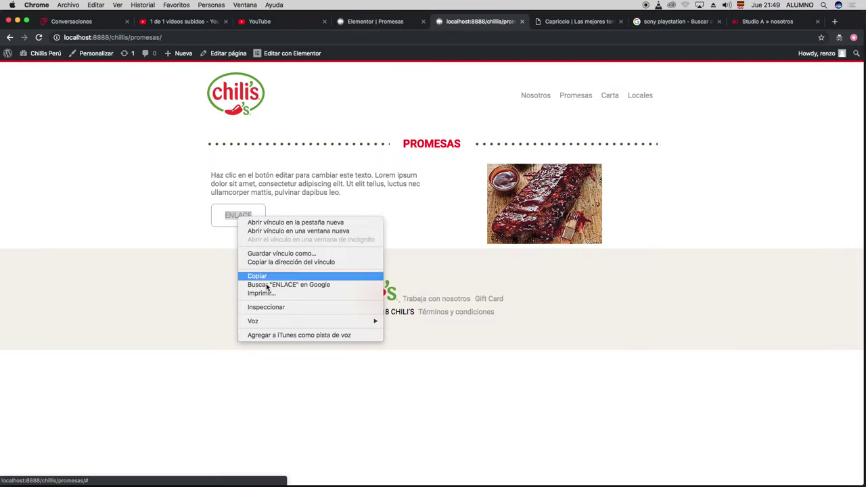
left_click(266, 308)
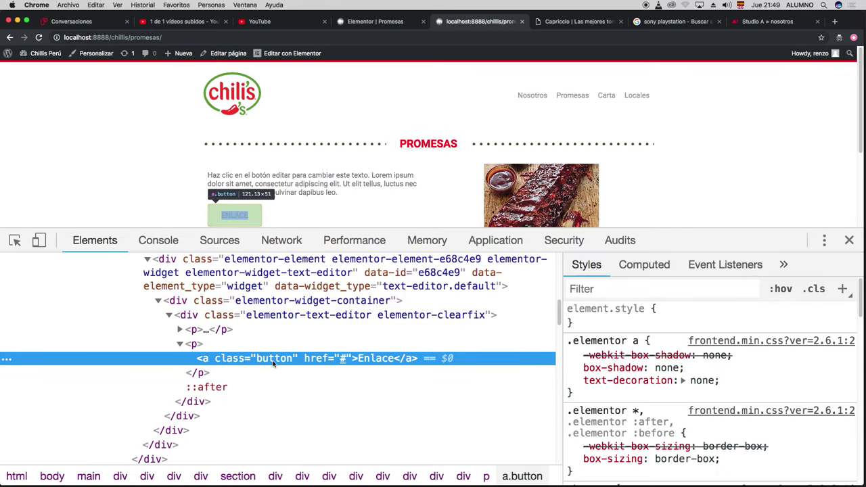
left_click(849, 240)
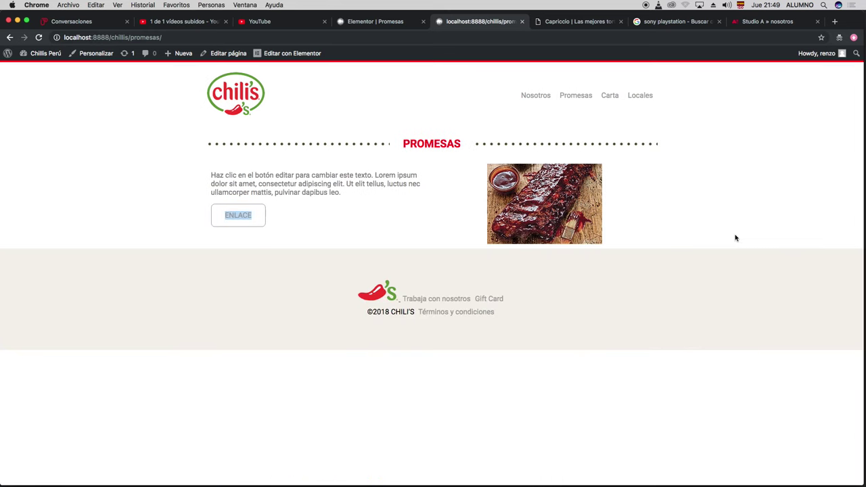
Switch to Sublime Text to look over the .button styles in style.css once more, and return to the Promesas page in Chrome
key("super+Tab")
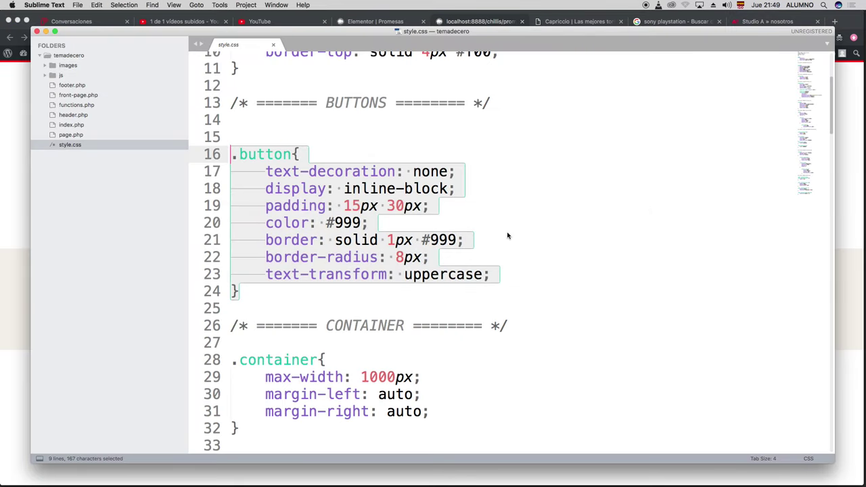
left_click(507, 236)
scroll(817, 82, "down", 3)
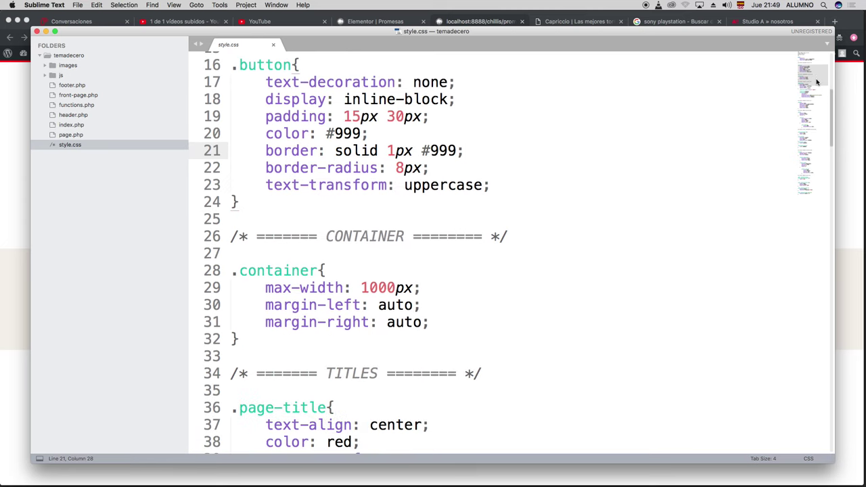
mouse_move(817, 82)
left_mouse_down()
mouse_move(815, 190)
mouse_move(814, 68)
left_mouse_up()
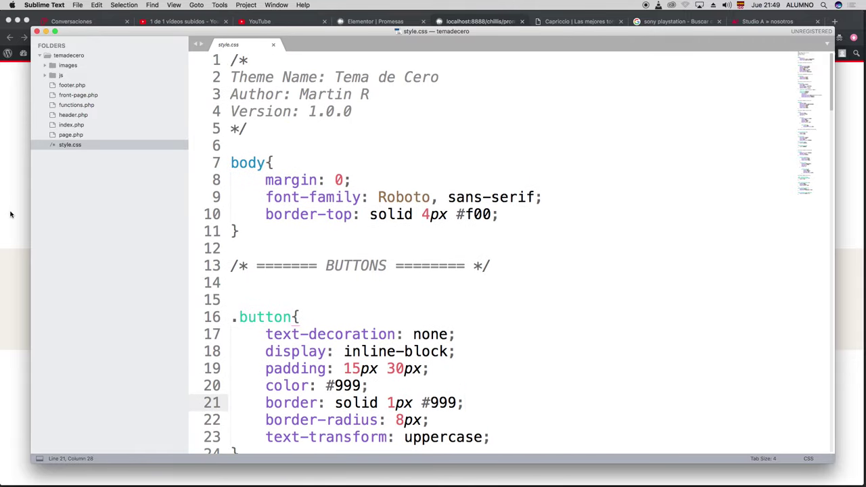
left_click(10, 214)
left_click(249, 220)
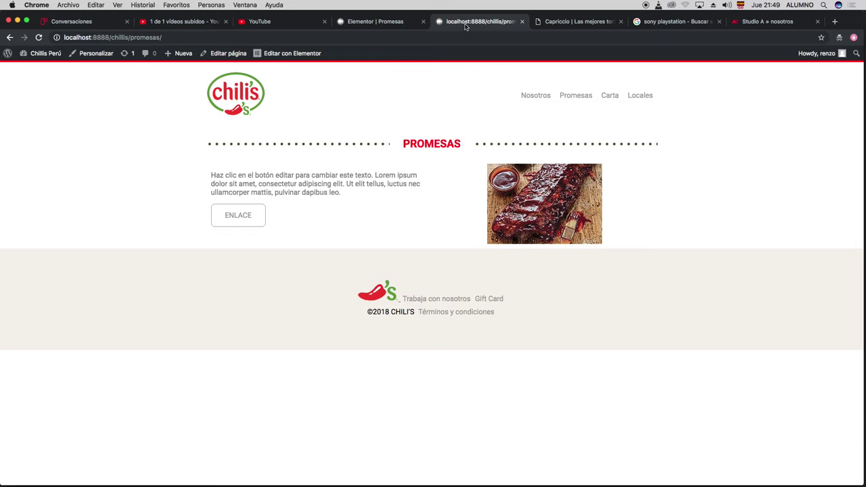
Give the two-column section in Elementor a classic background using the image ch_banner_crispers-compressor.png from the media library
left_click(394, 22)
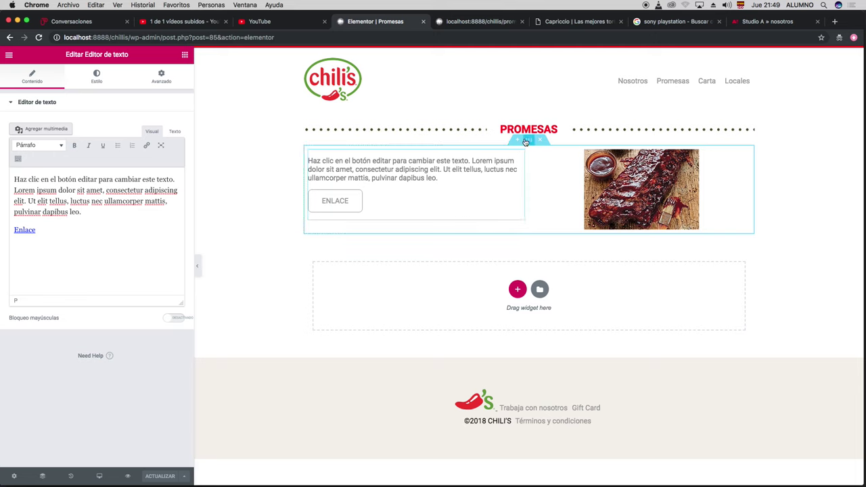
left_click(530, 141)
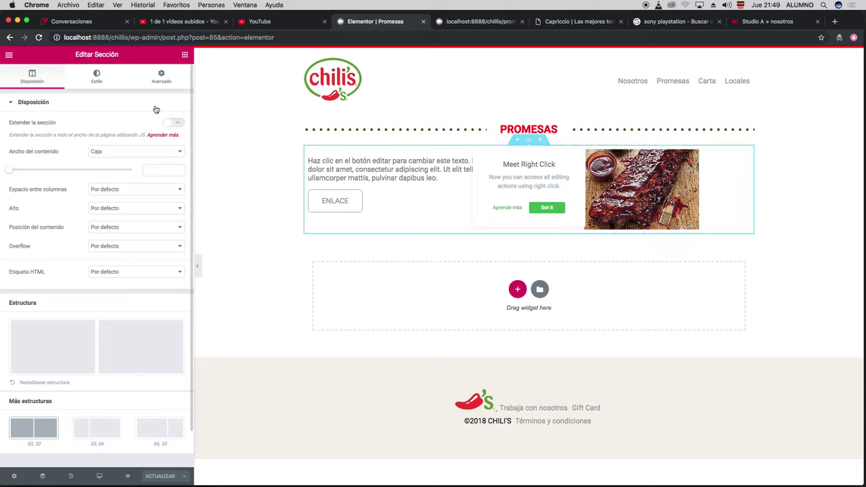
left_click(97, 78)
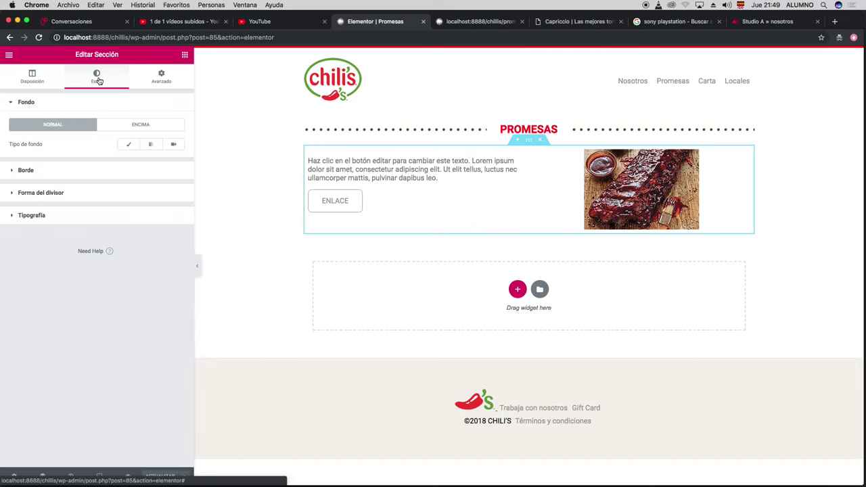
left_click(129, 148)
left_click(100, 226)
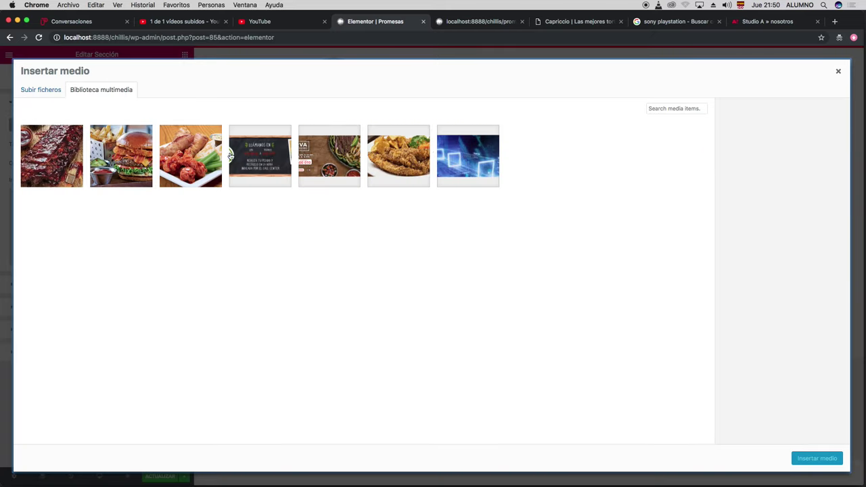
left_click(341, 157)
left_click(421, 161)
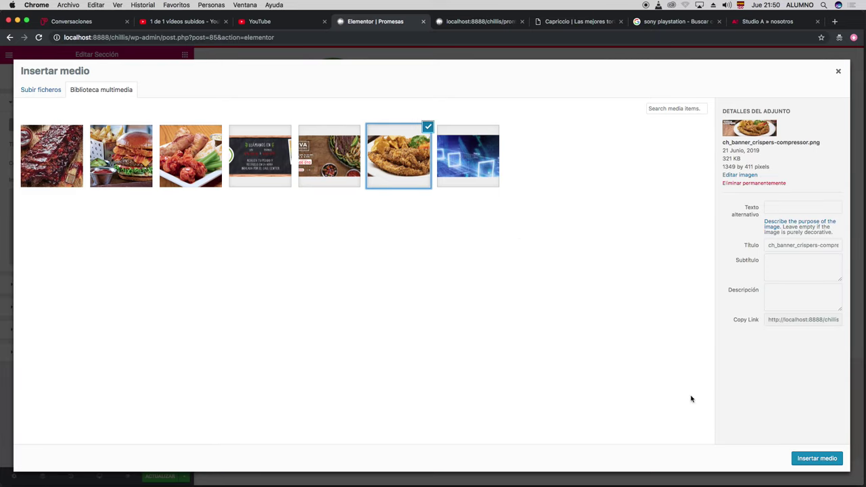
left_click(814, 464)
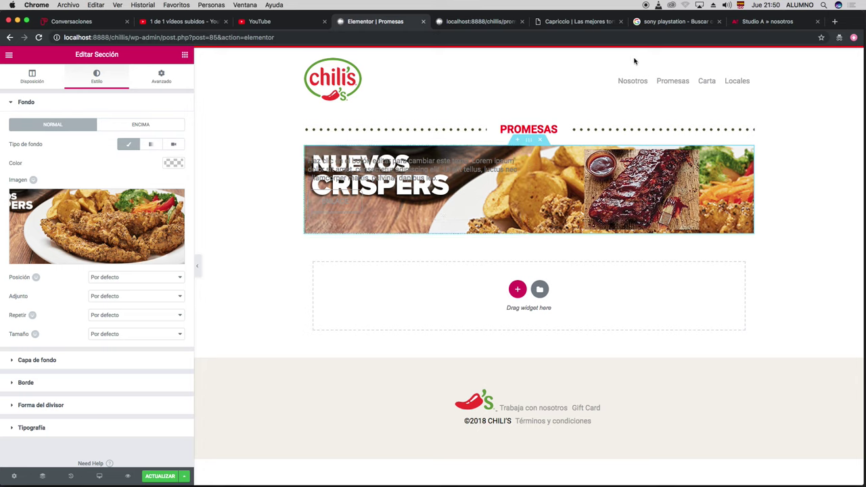
Save the page with its section background and reload the public Promesas page to check how readable the text is
left_click(161, 476)
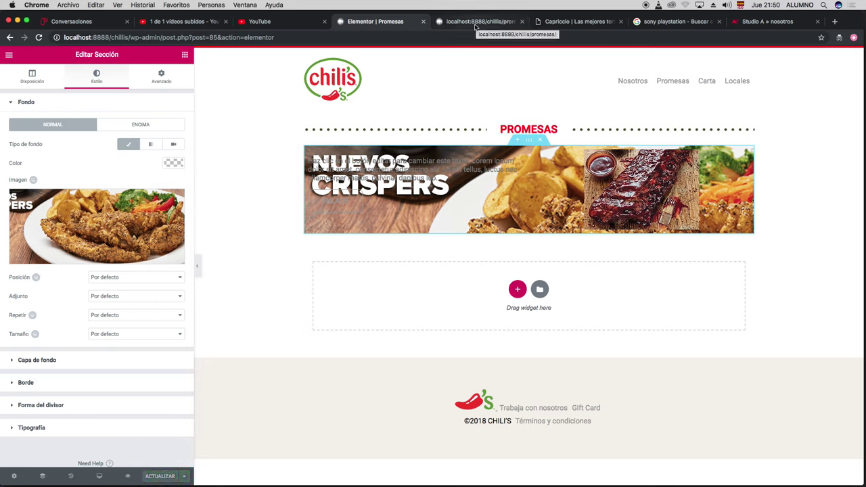
left_click(476, 25)
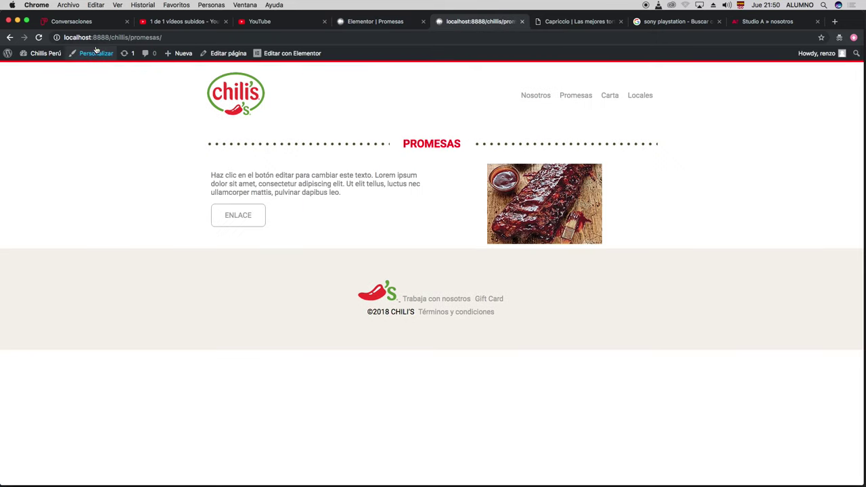
left_click(39, 37)
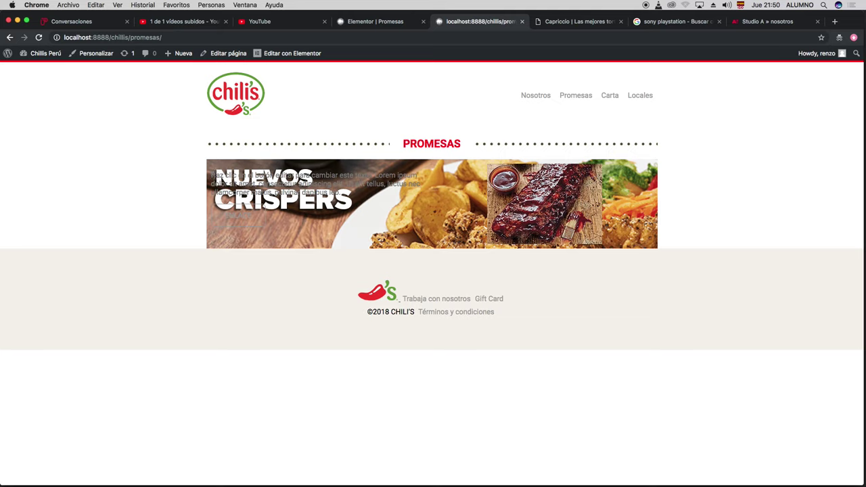
left_click_drag(212, 176, 300, 223)
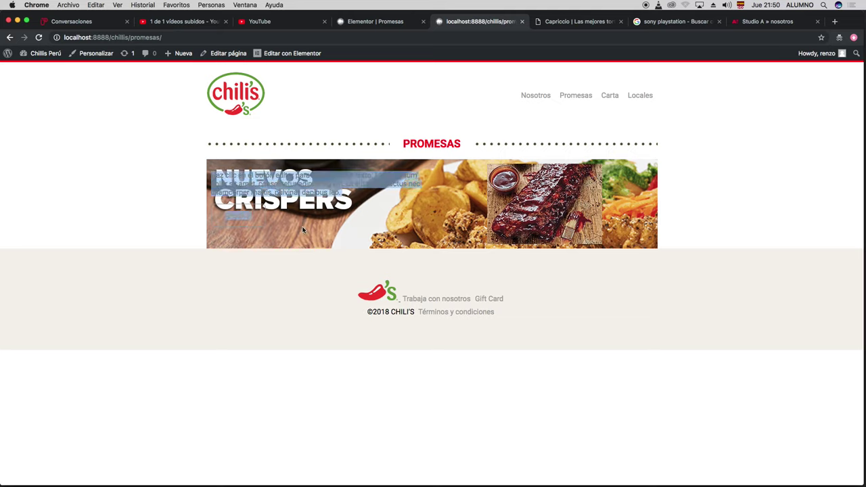
left_click(693, 190)
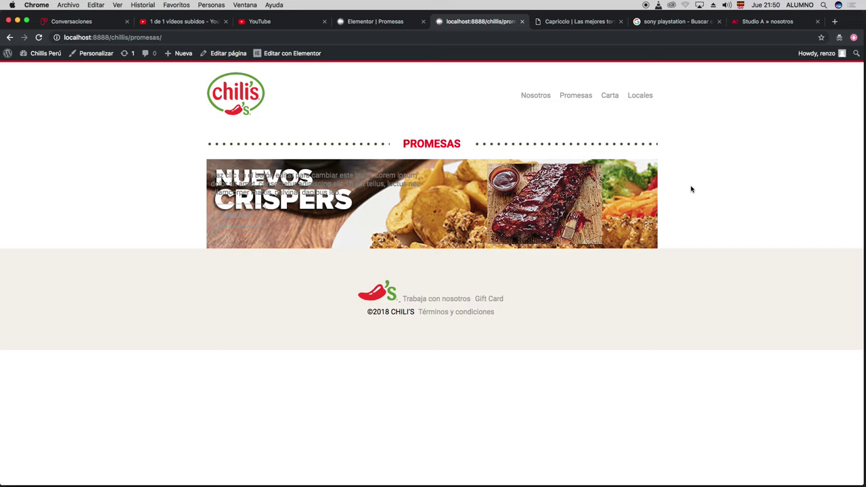
Return to the Elementor editor and check the text widget's advanced settings for a custom CSS option
left_click(365, 22)
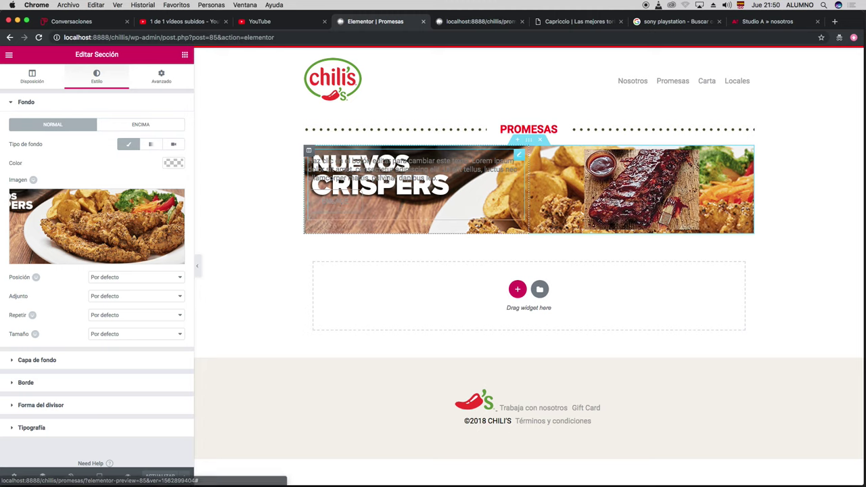
left_click(338, 203)
double_click(34, 230)
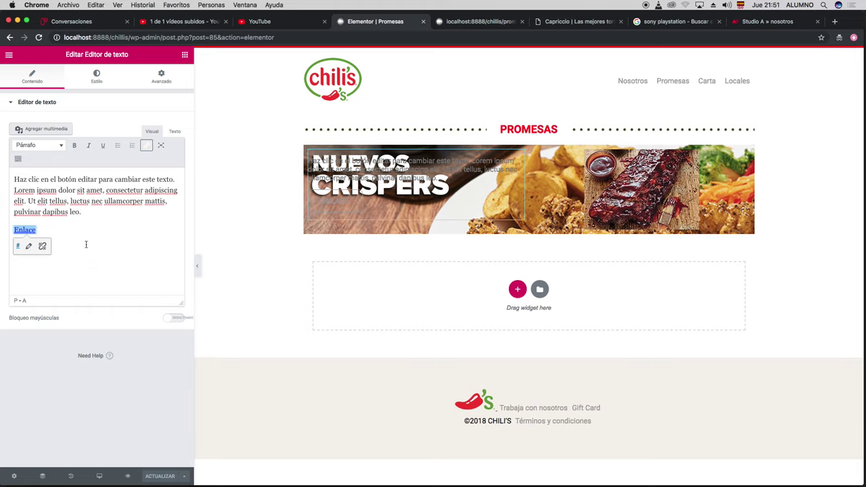
left_click(13, 109)
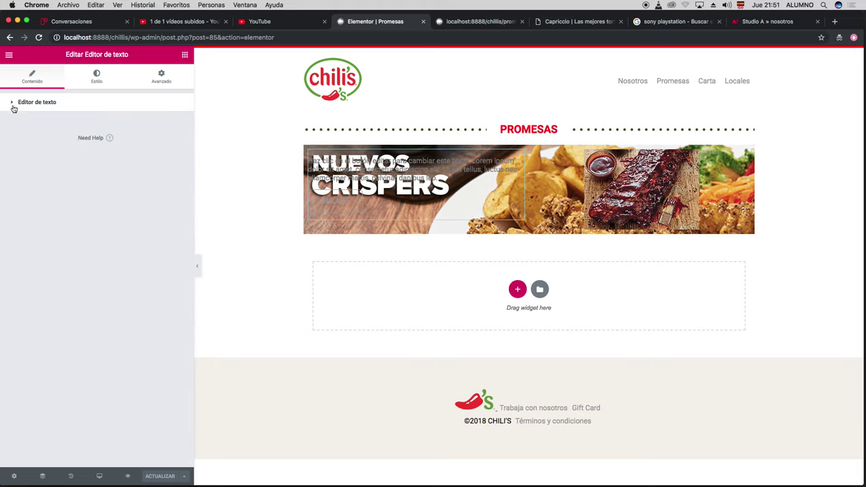
left_click(161, 79)
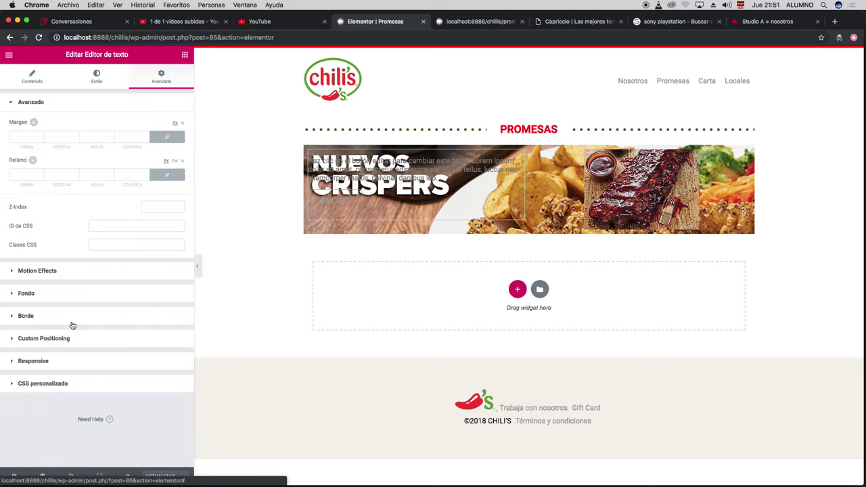
left_click(16, 385)
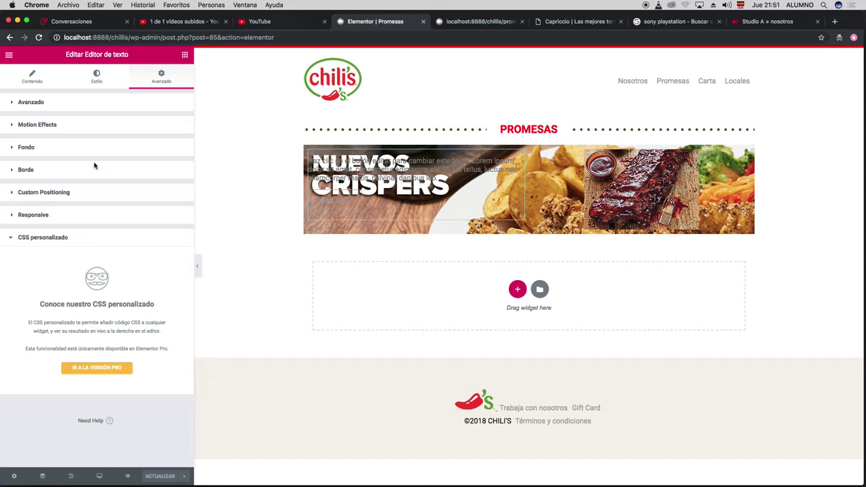
left_click(10, 239)
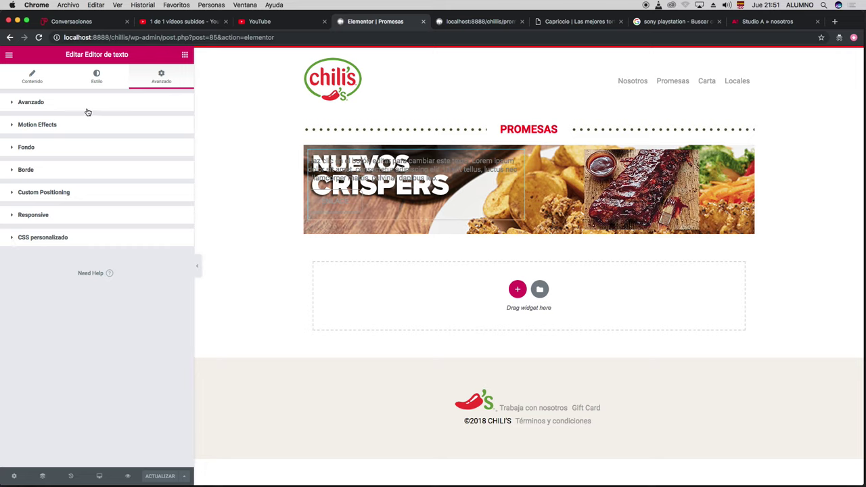
Change the Enlace link's class to jojo in the text widget's HTML and update the page
left_click(32, 77)
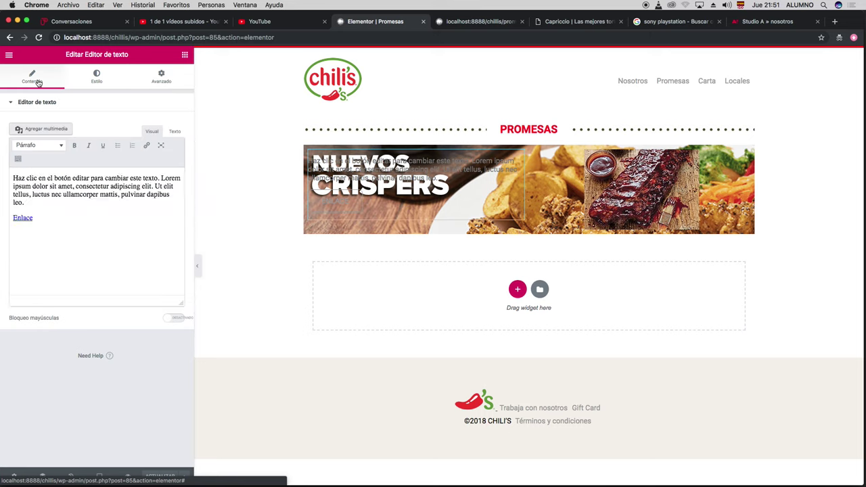
left_click(37, 230)
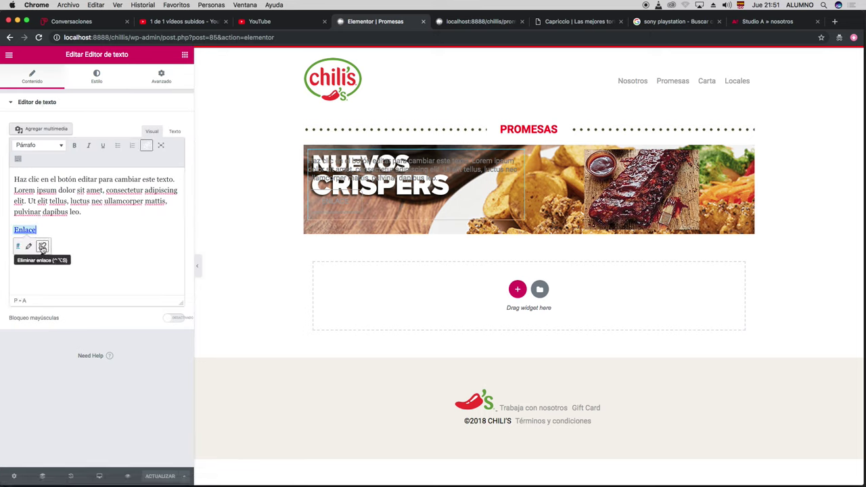
left_click(174, 131)
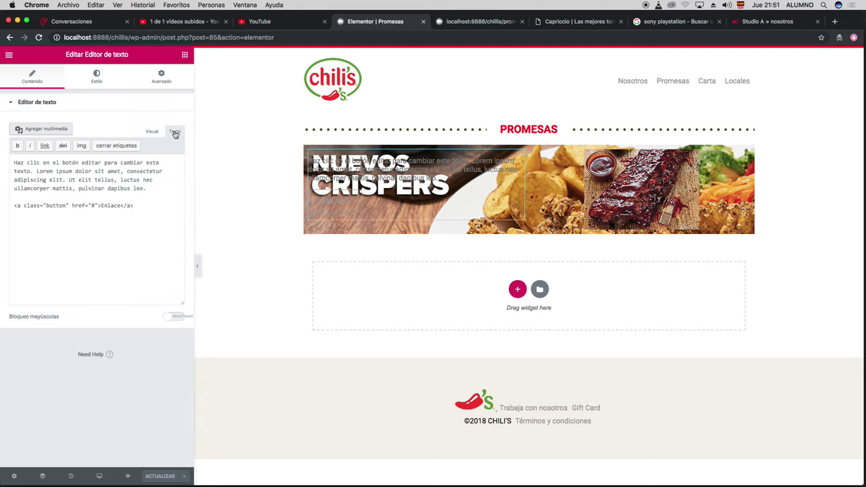
double_click(56, 205)
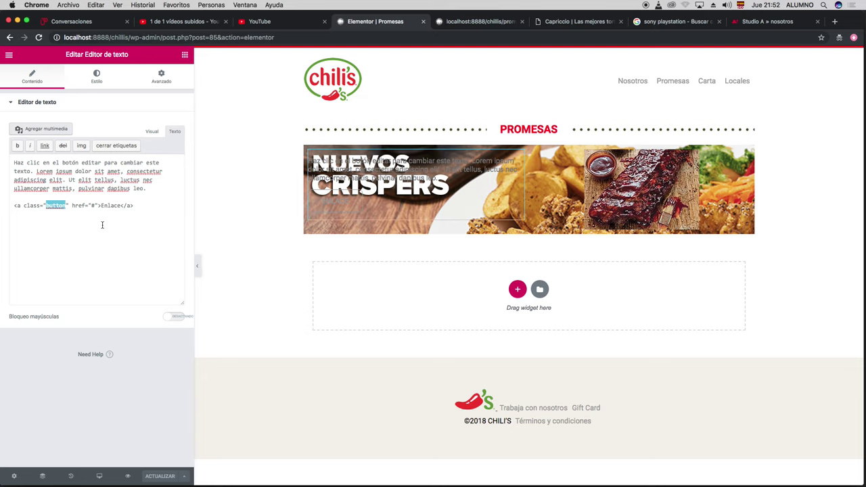
type("jol")
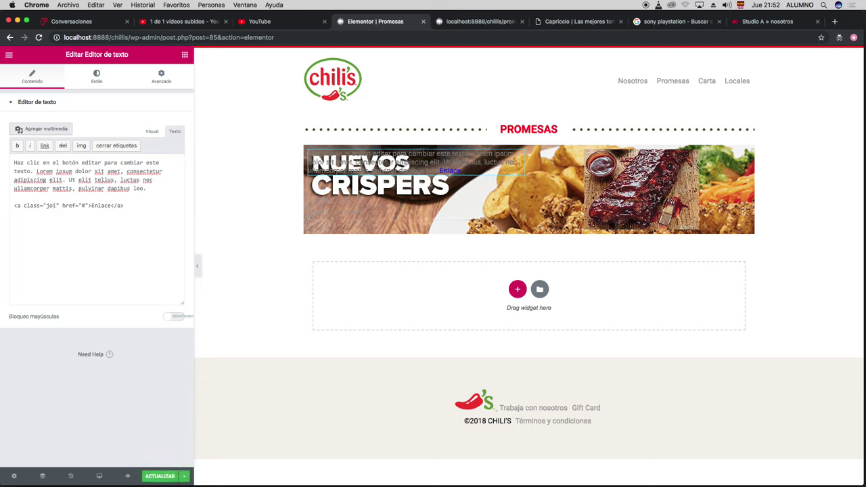
type("jo")
left_click(171, 478)
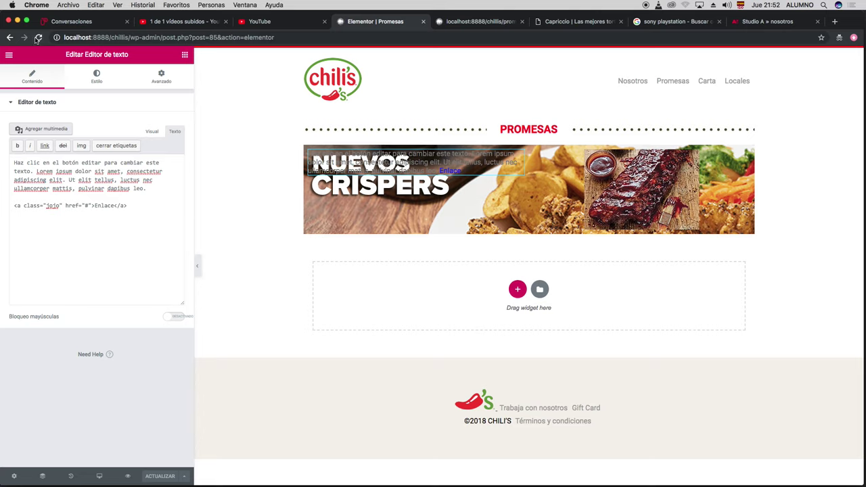
Exit Elementor to the WordPress dashboard and open the theme customizer's Additional CSS editor
left_click(9, 55)
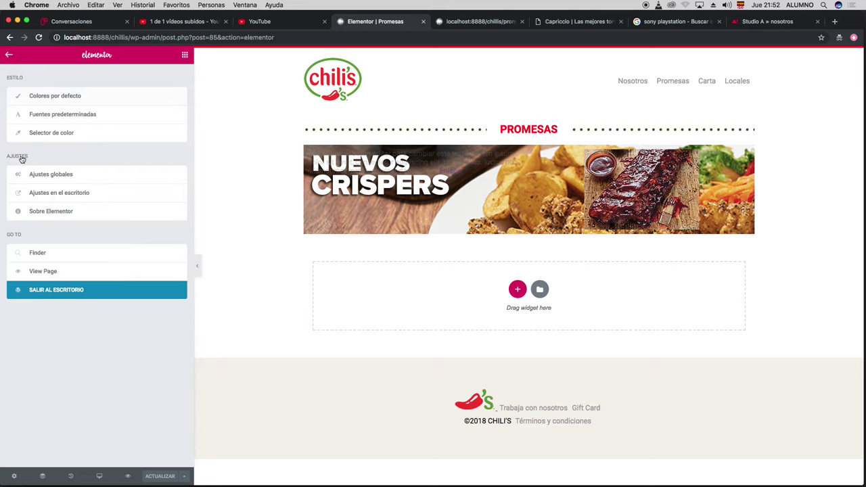
left_click(64, 295)
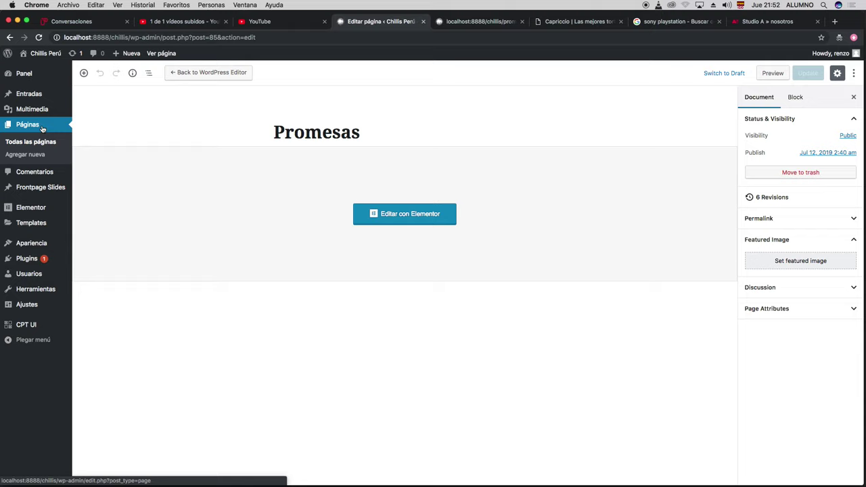
mouse_move(38, 243)
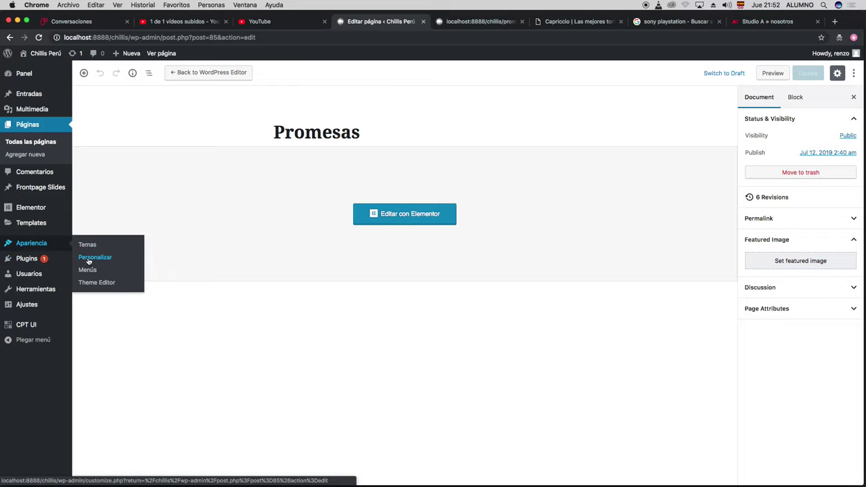
left_click(89, 261)
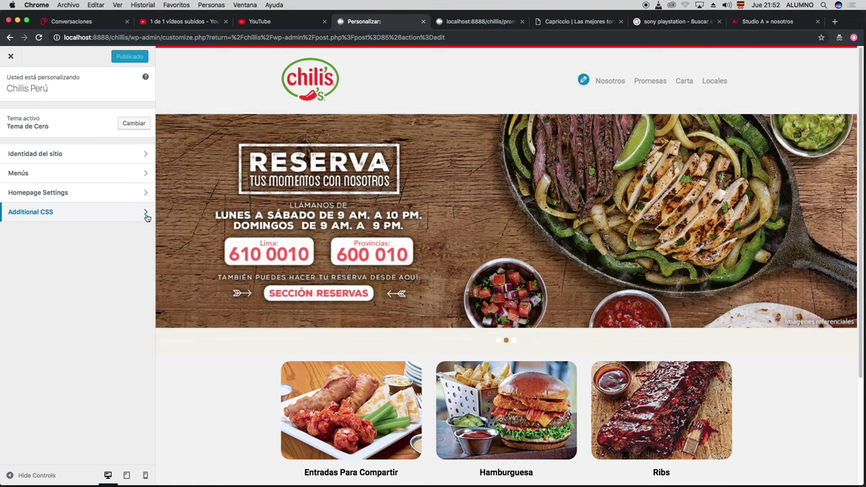
left_click(146, 214)
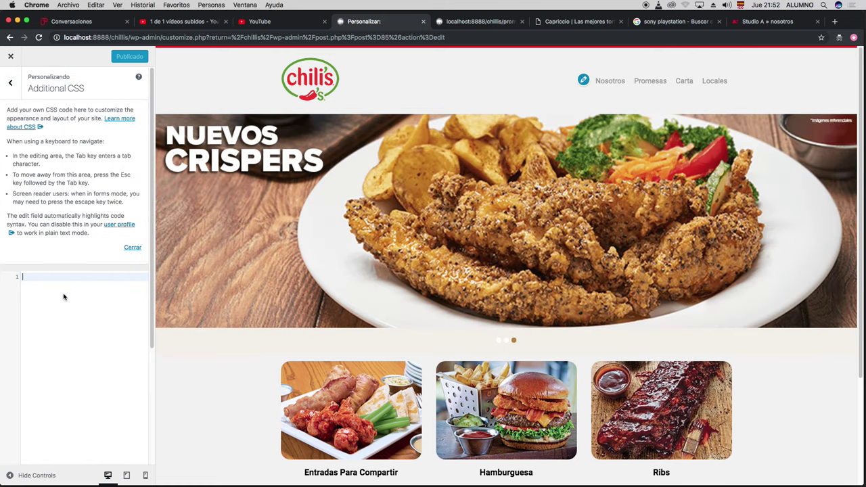
Add a .jojo rule with background-color: red; to the additional CSS
type(".jojo")
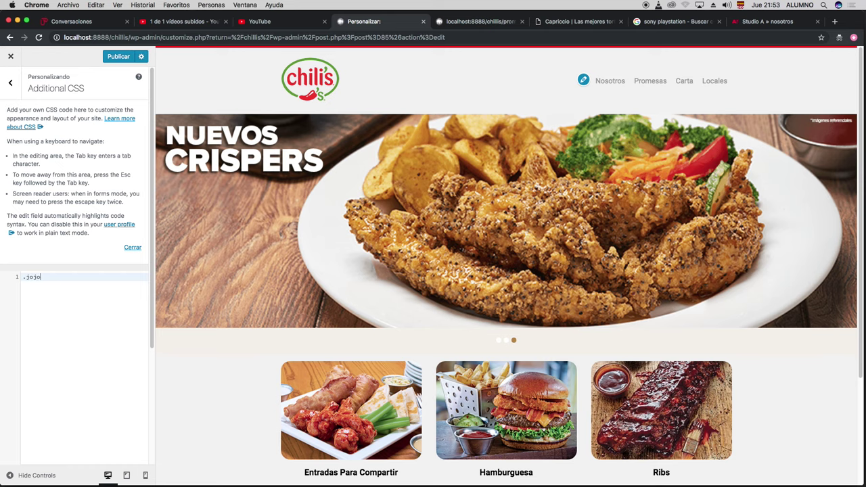
type("{")
key("Return")
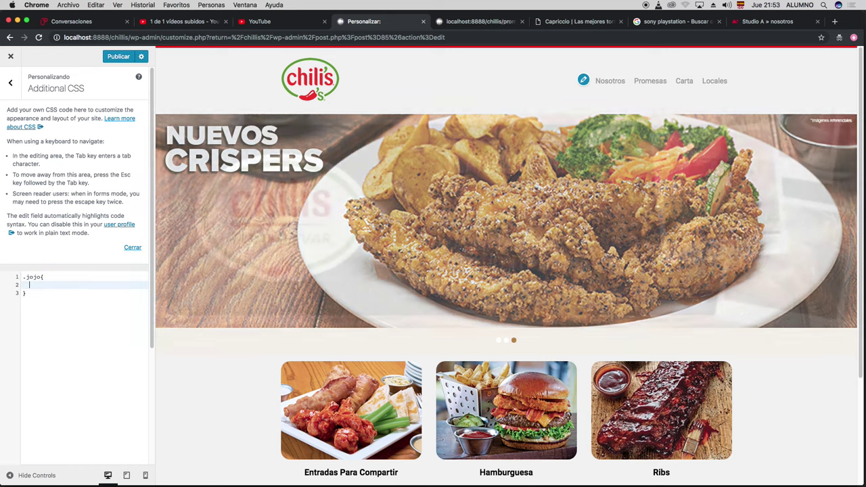
type("bac")
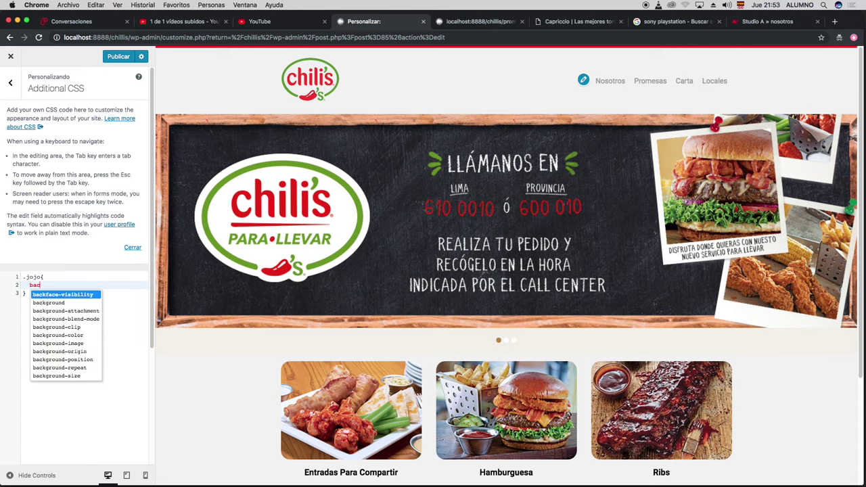
key("Down")
key("Down")
key("Down")
key("Down")
key("Down")
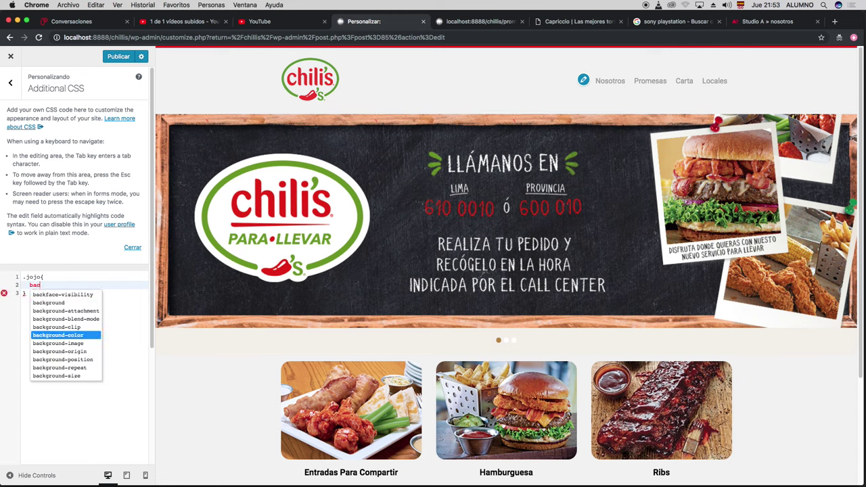
key("Return")
type(": ")
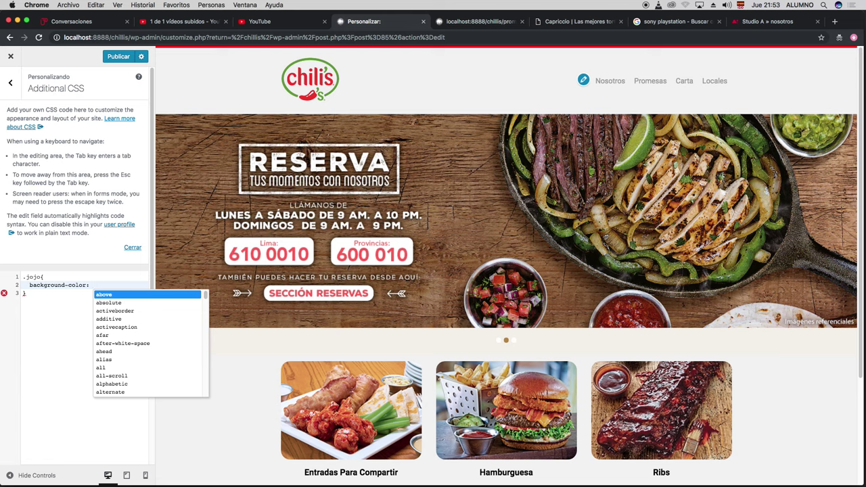
type("red;")
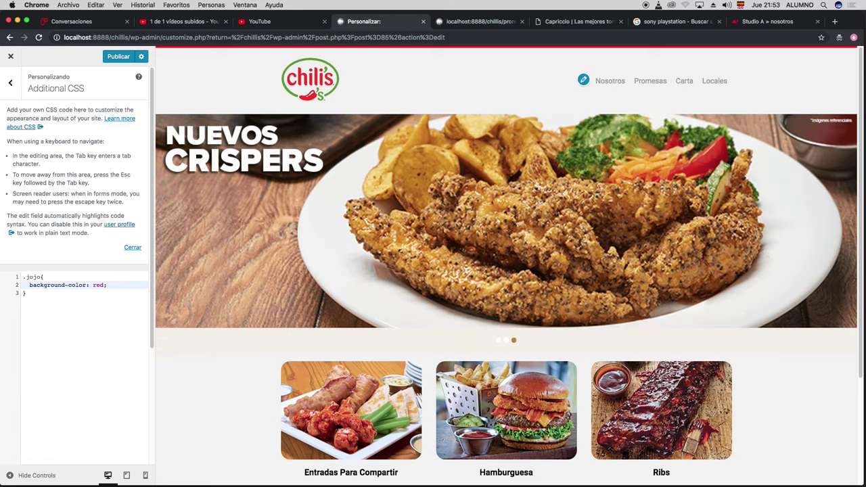
Add display: inline-block; to the .jojo rule
key("Return")
type("di")
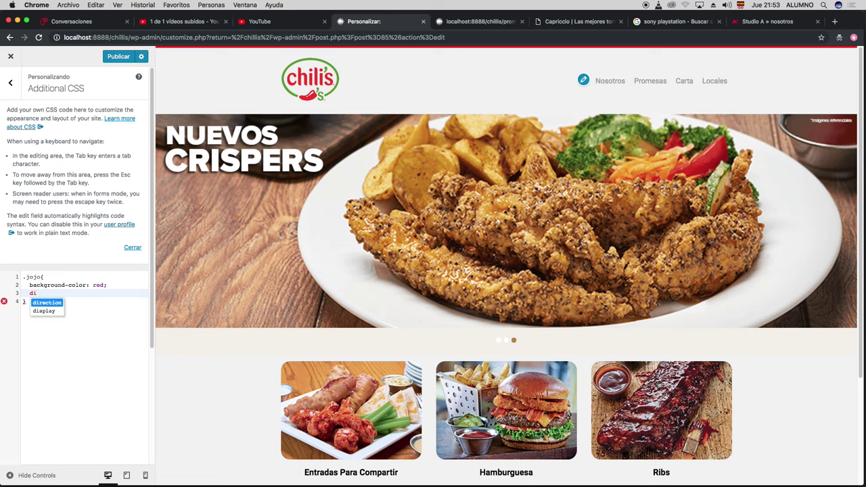
type("splay: in")
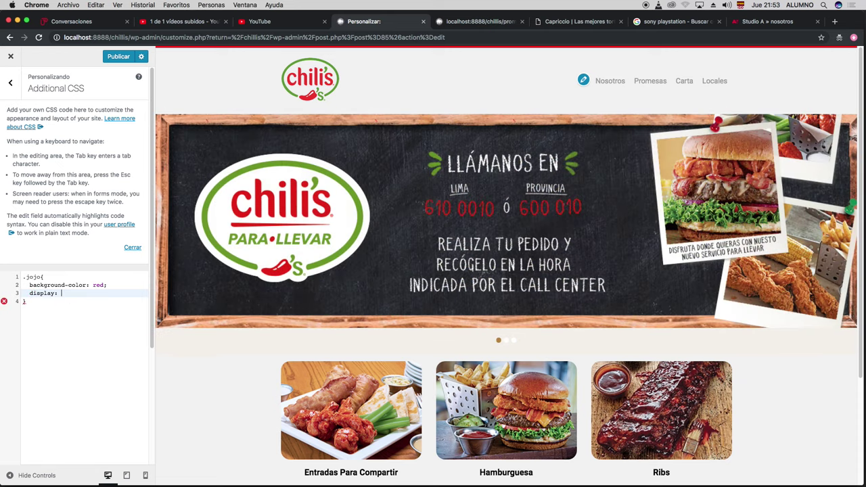
key("Down")
key("Down")
key("Down")
key("Down")
key("Down")
key("Down")
key("Down")
key("Down")
key("Down")
key("Down")
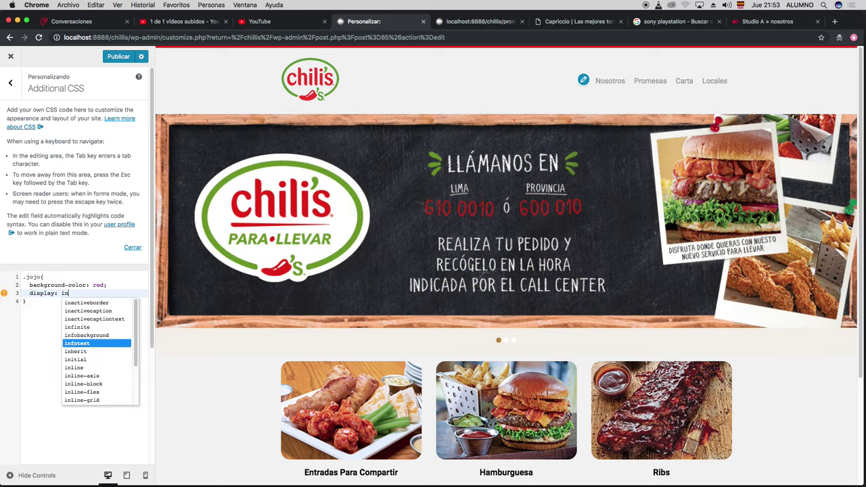
key("Return")
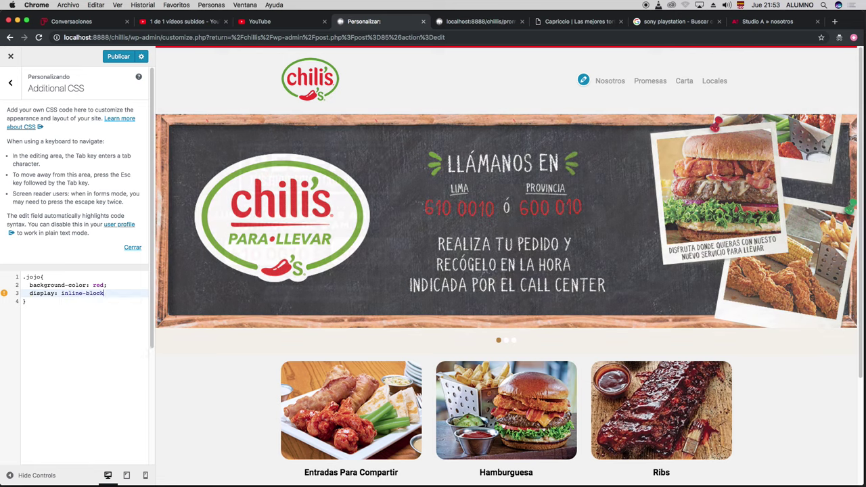
type(";")
Add padding: 10px 20px; and color: white; to the .jojo rule
key("Return")
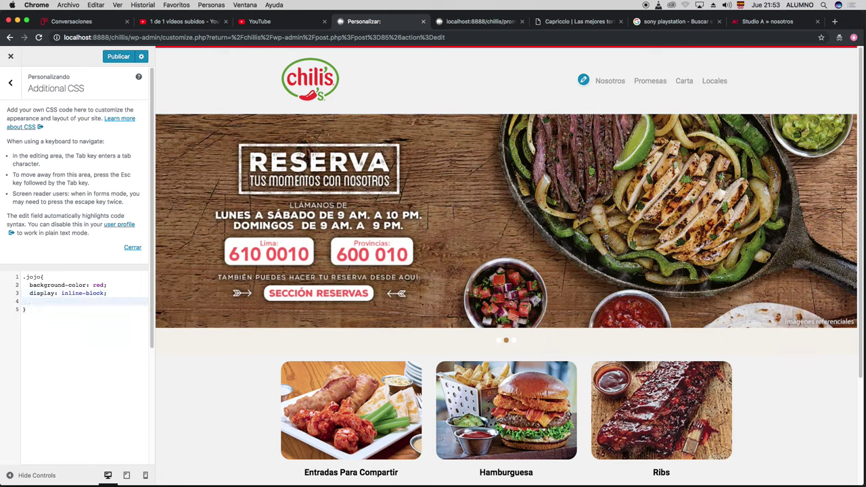
type("padding: 10Px")
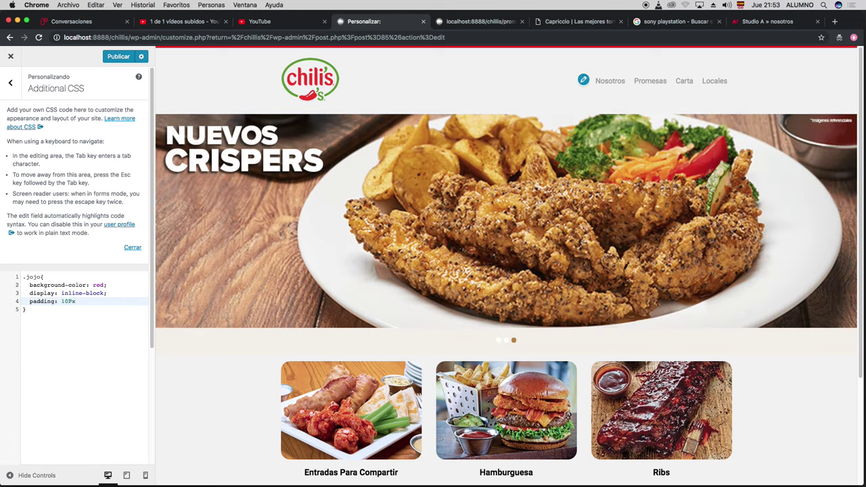
key("BackSpace")
key("BackSpace")
key("BackSpace")
type("px 20px;")
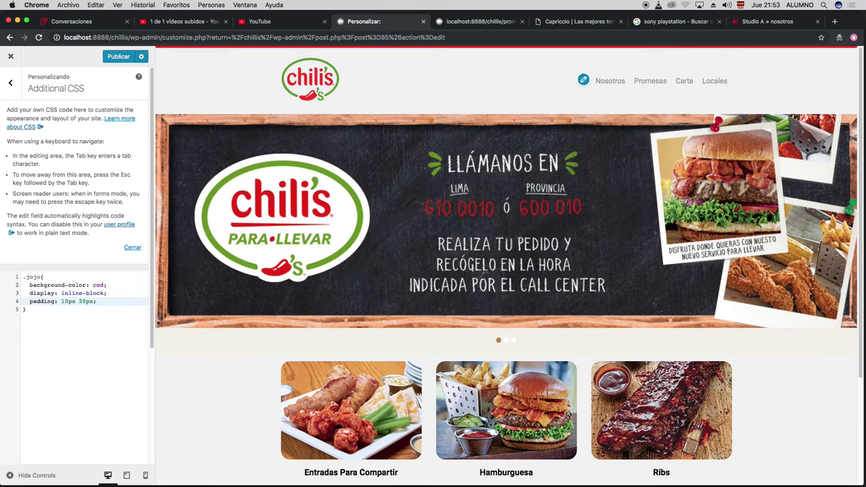
key("Return")
type("c")
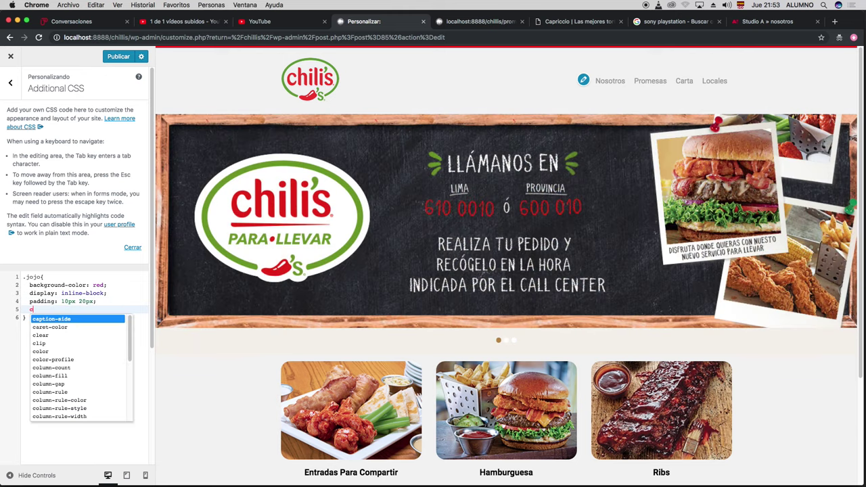
key("Down")
key("Down")
type("olor")
key("Escape")
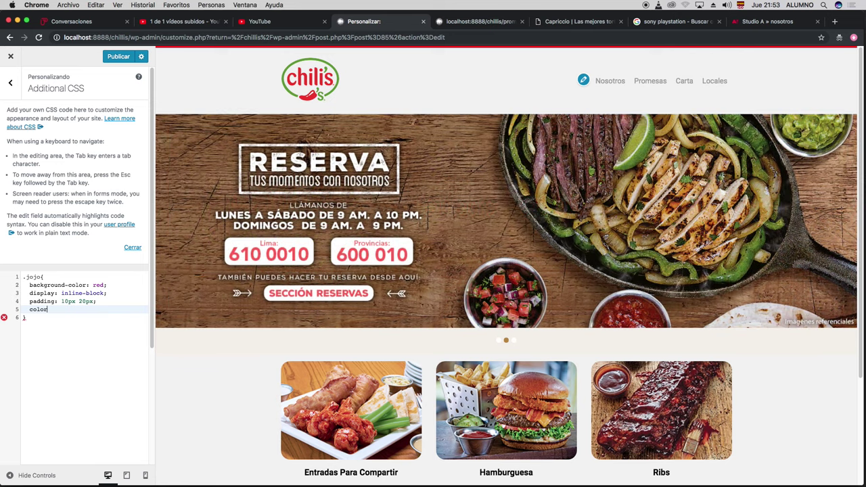
type(": white;")
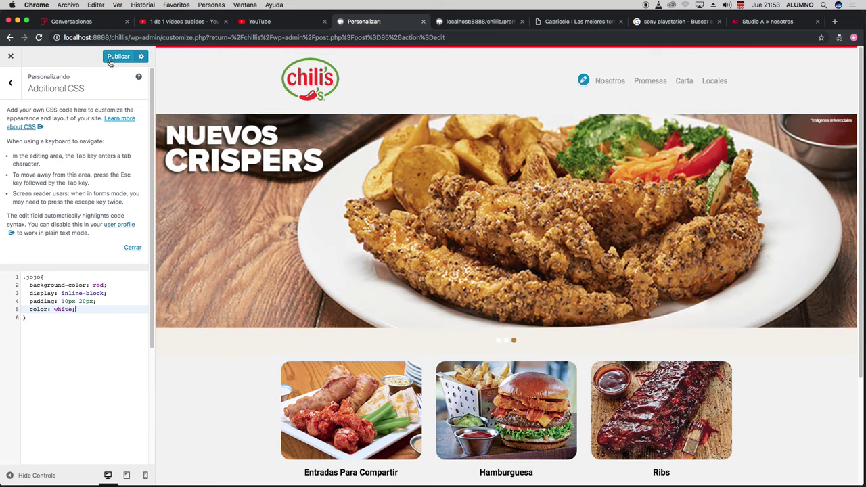
Publish the additional CSS and open the Promesas page in the customizer preview to check the Enlace link
left_click(116, 58)
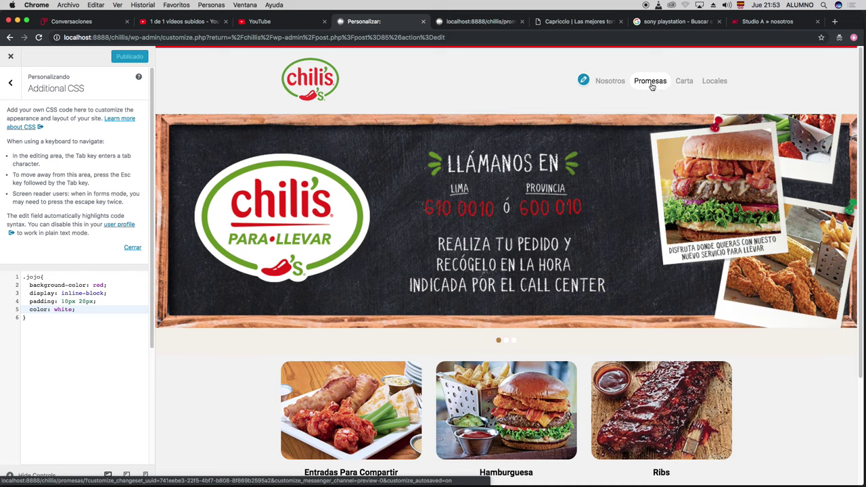
left_click(652, 84)
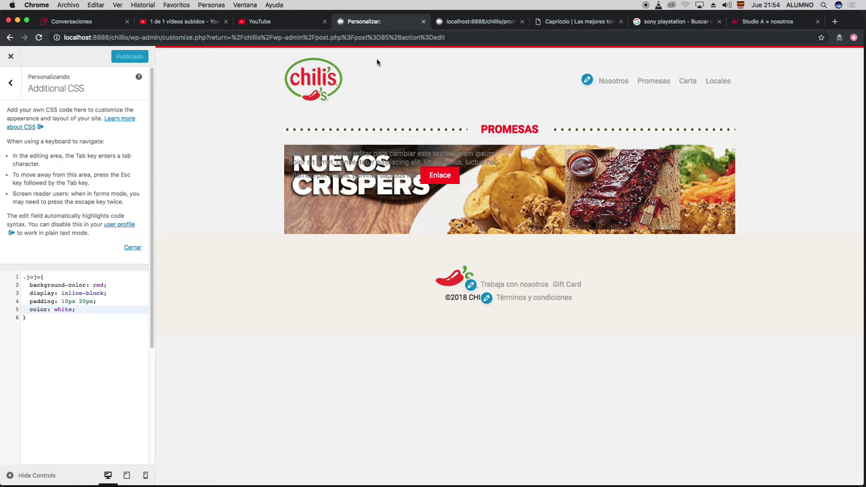
Leave the customizer, set the Promesas page structure to Elementor ancho completo in Elementor, and reload the live page to check it
left_click(10, 59)
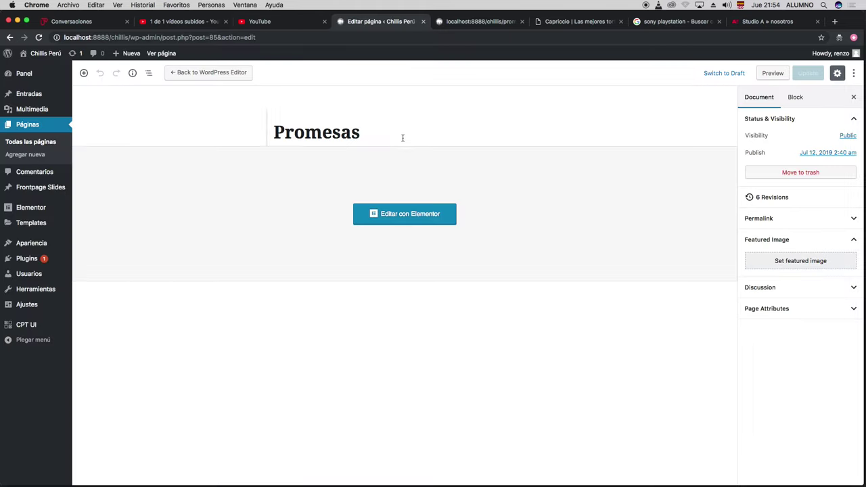
left_click(408, 213)
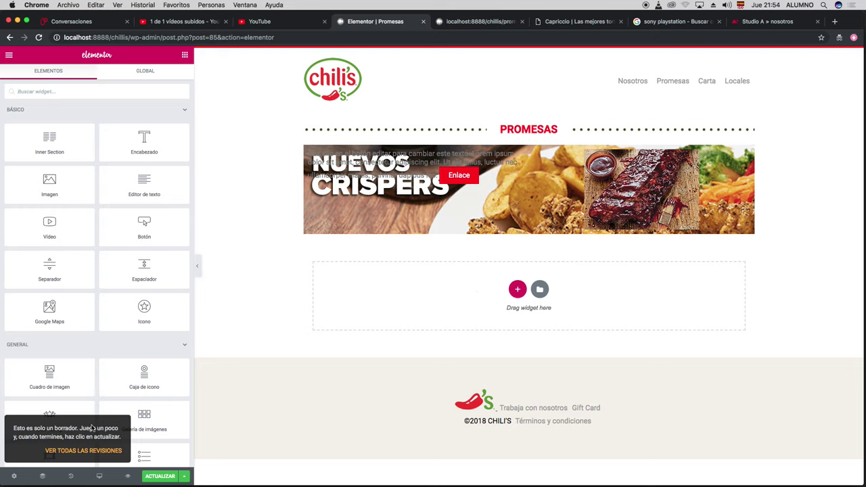
left_click(14, 478)
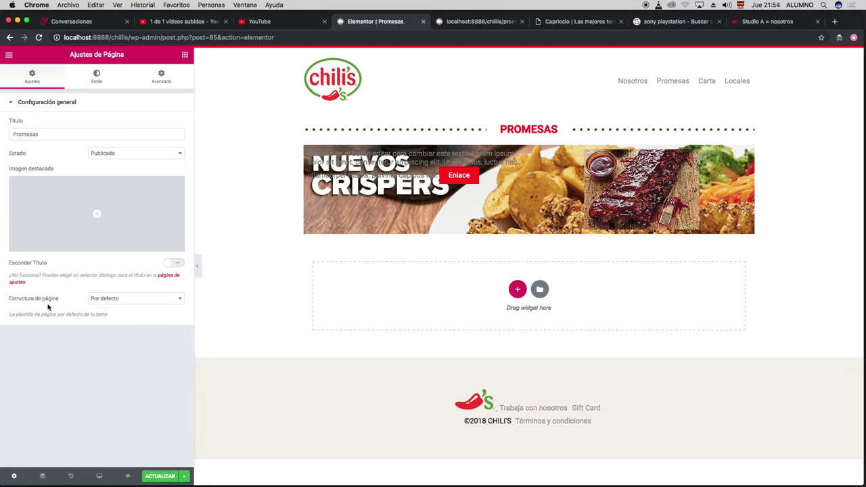
left_click(155, 301)
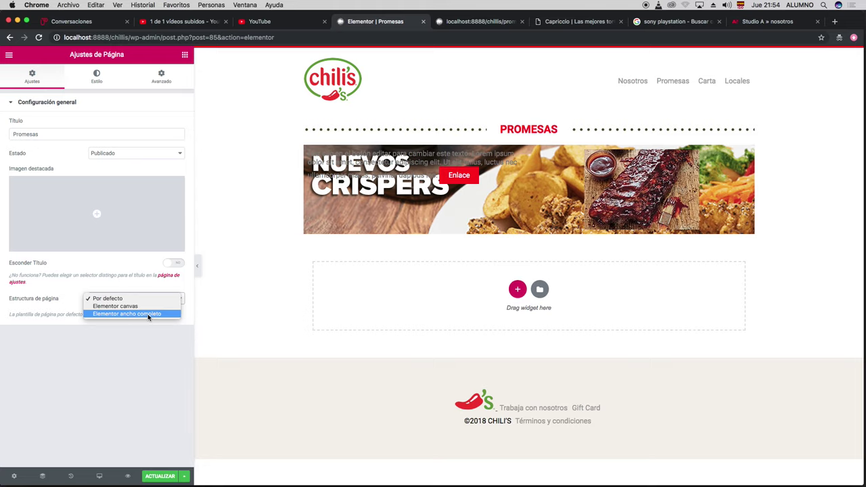
left_click(149, 315)
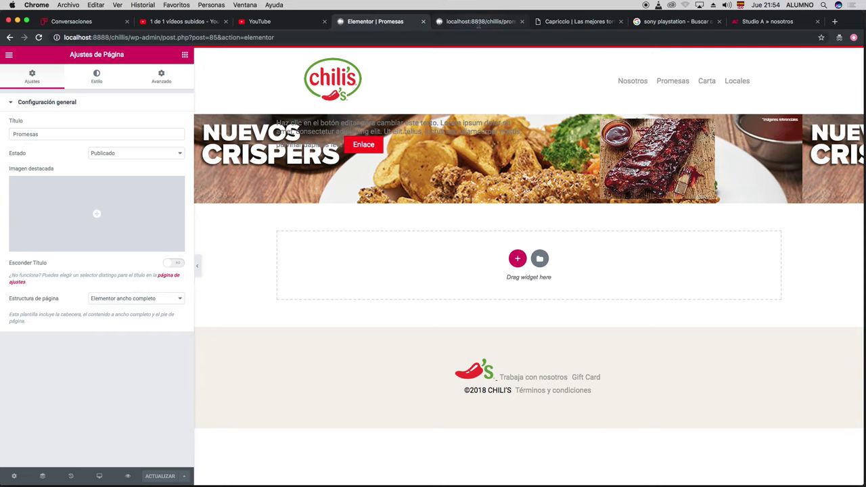
left_click(482, 21)
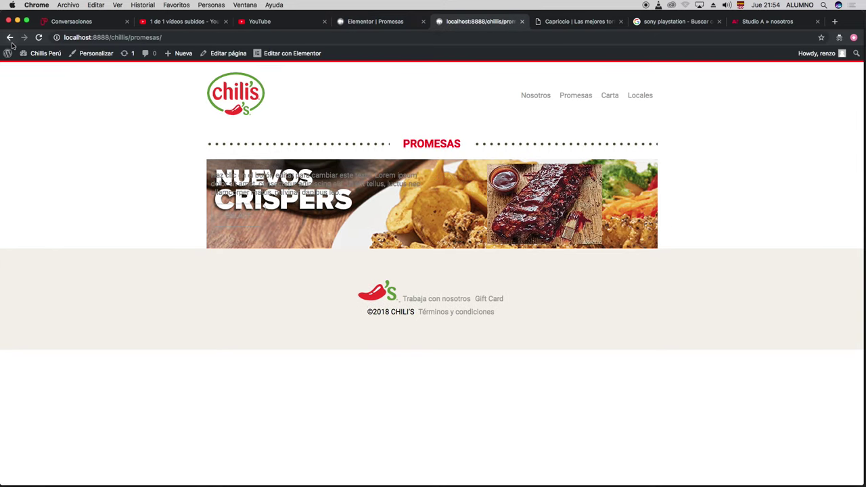
left_click(39, 39)
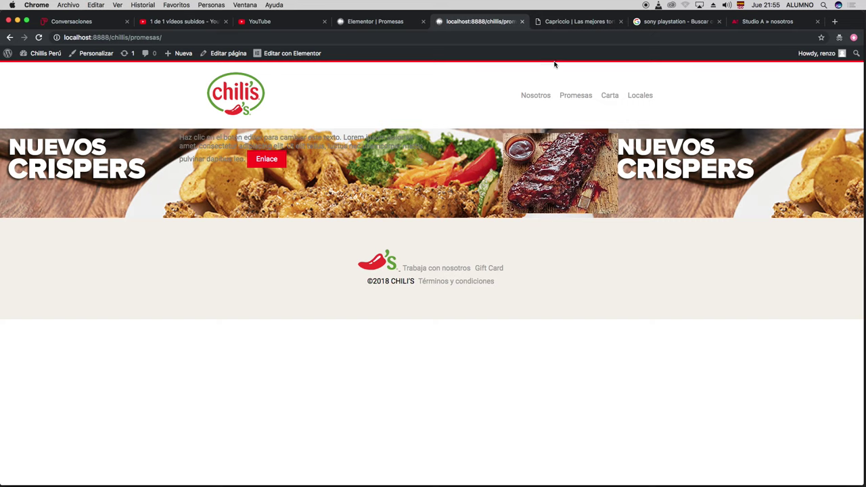
Set the background image size of the Nuevos Crispers banner section to Abarcar in Elementor
left_click(382, 21)
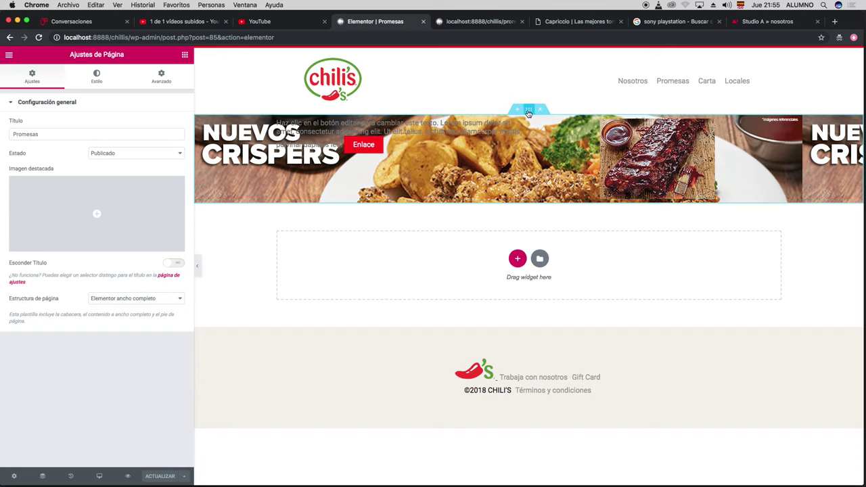
left_click(529, 110)
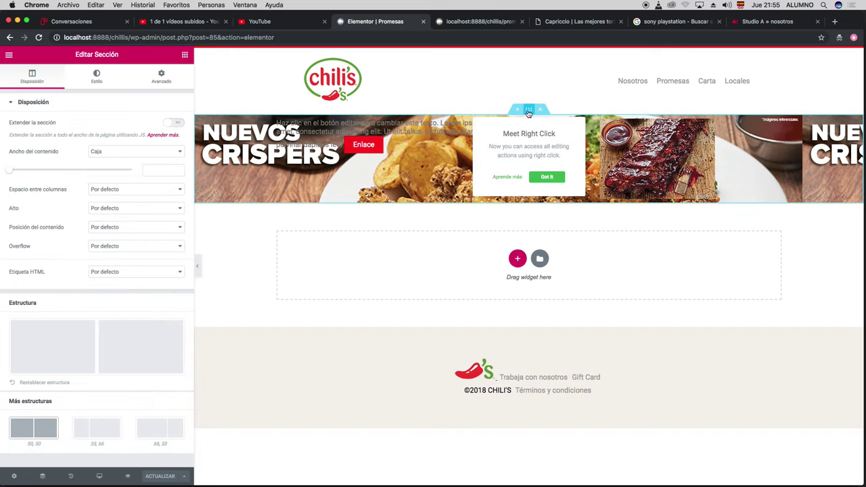
left_click(99, 89)
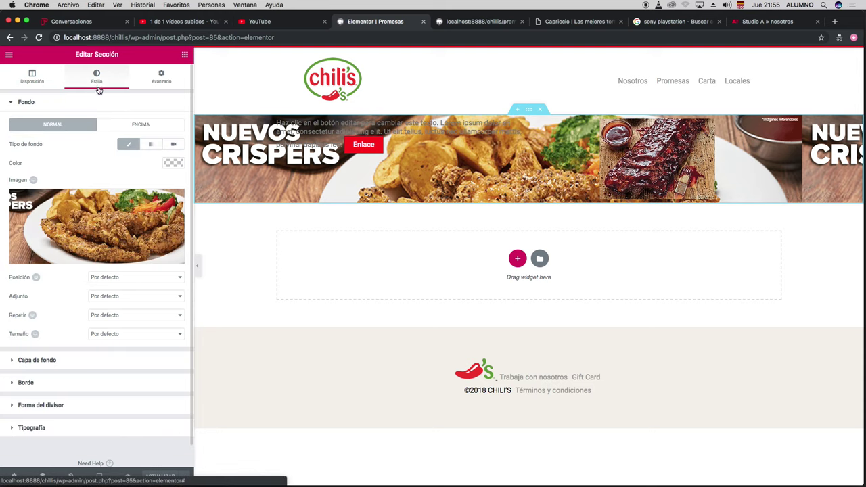
left_click(171, 319)
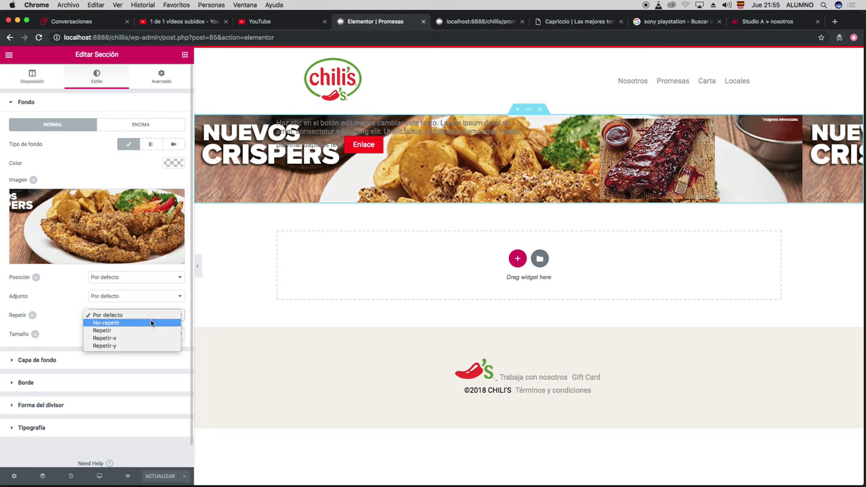
left_click(59, 337)
left_click(126, 339)
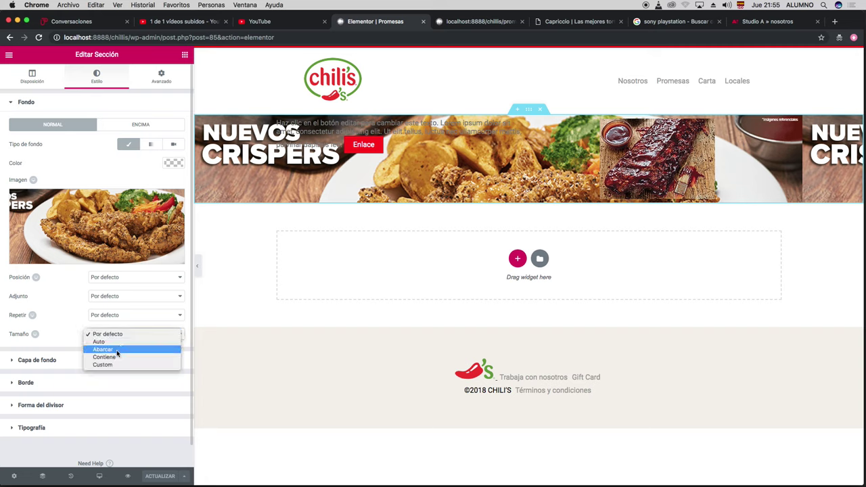
left_click(102, 350)
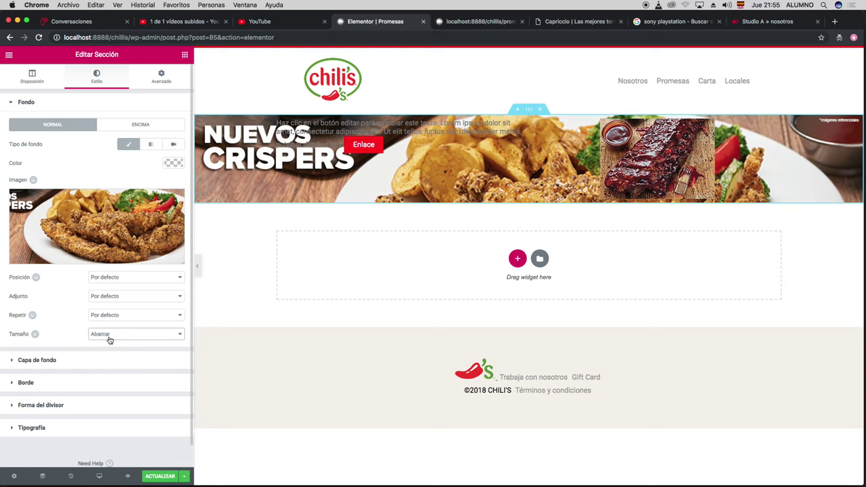
Update the page and reload the live Promesas page to check the banner's background, text and ribs image
left_click(166, 476)
left_click(470, 22)
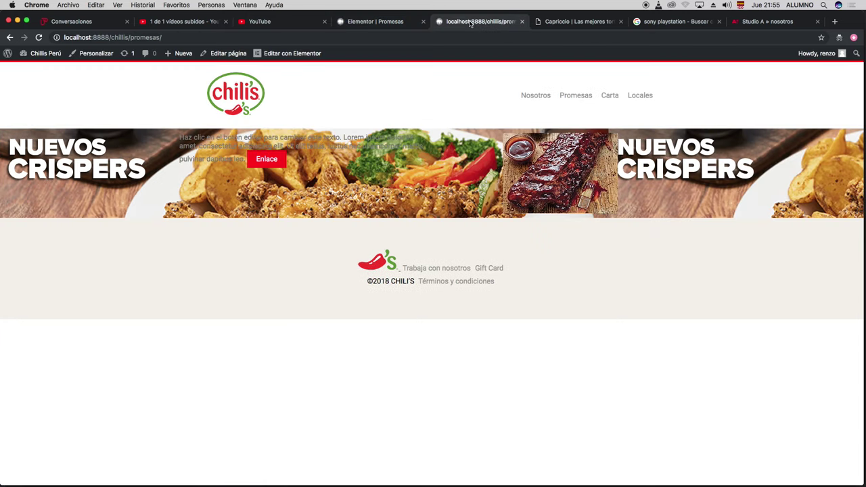
left_click(40, 38)
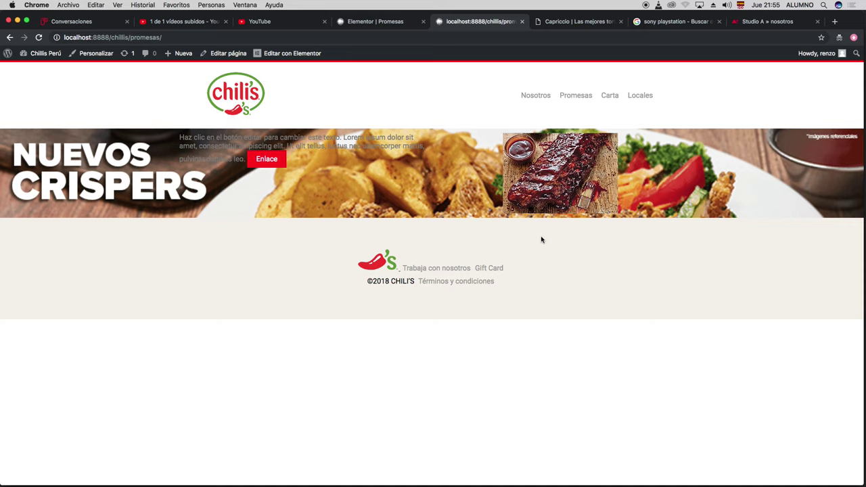
left_click_drag(180, 135, 306, 157)
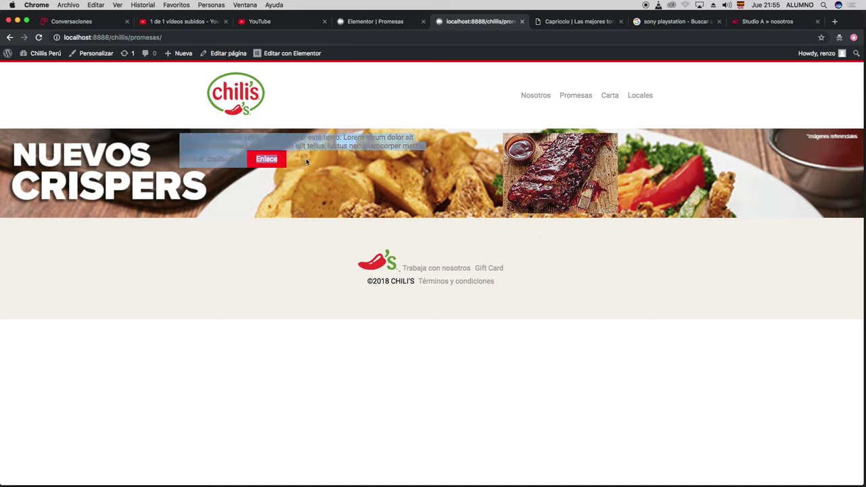
left_click(315, 166)
left_click_drag(551, 178, 542, 230)
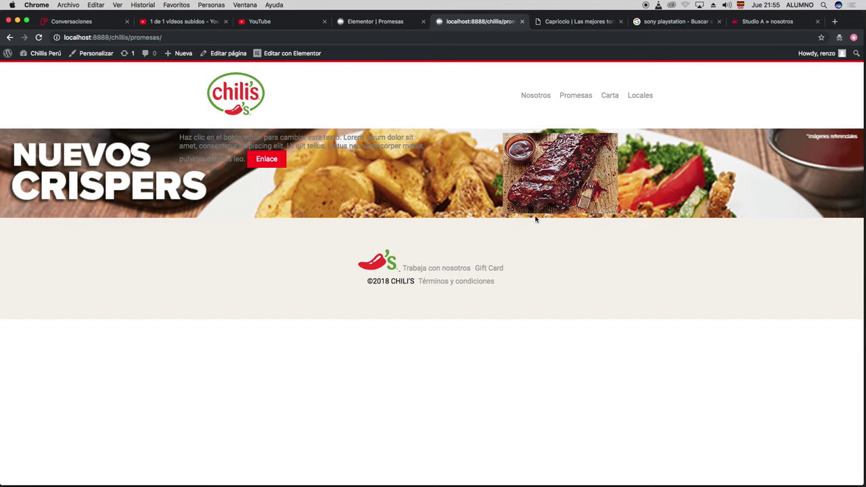